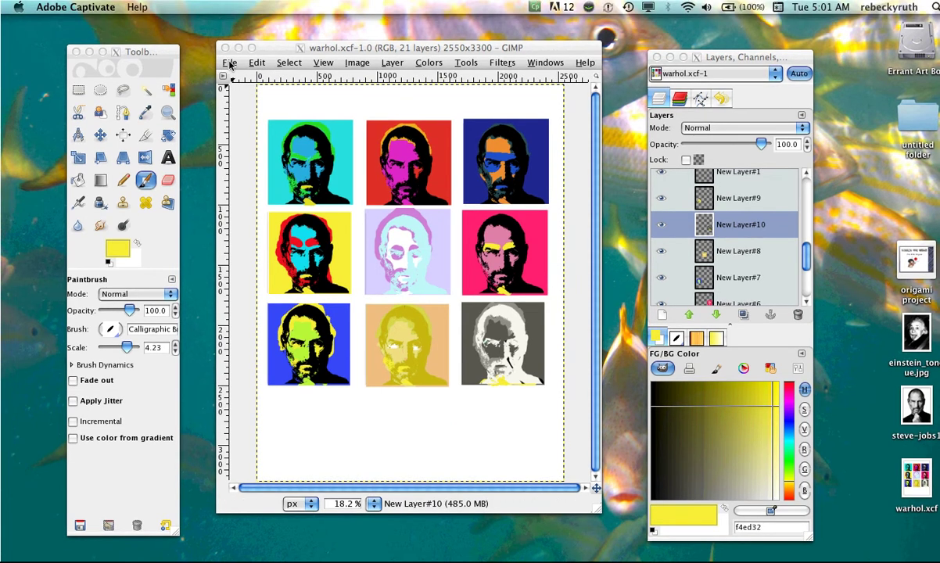
Step: Create a new 2550×3300-pixel image from the US-Letter (300ppi) template
left_click(230, 65)
left_click(230, 62)
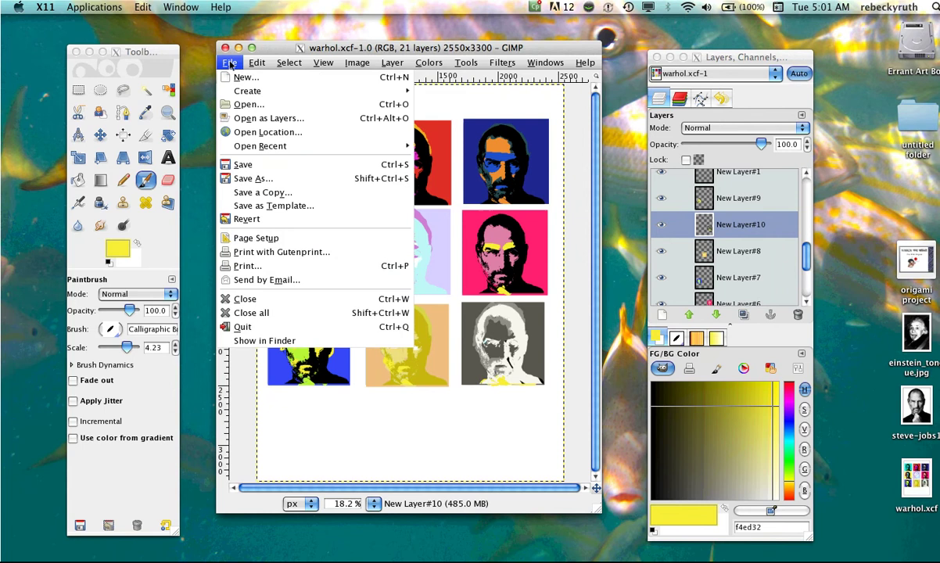
key("Escape")
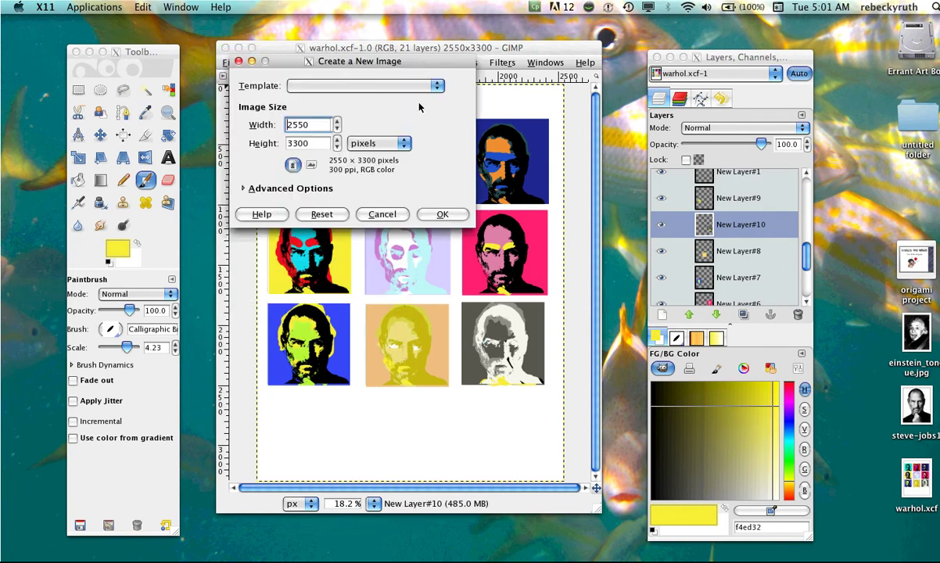
left_click(438, 86)
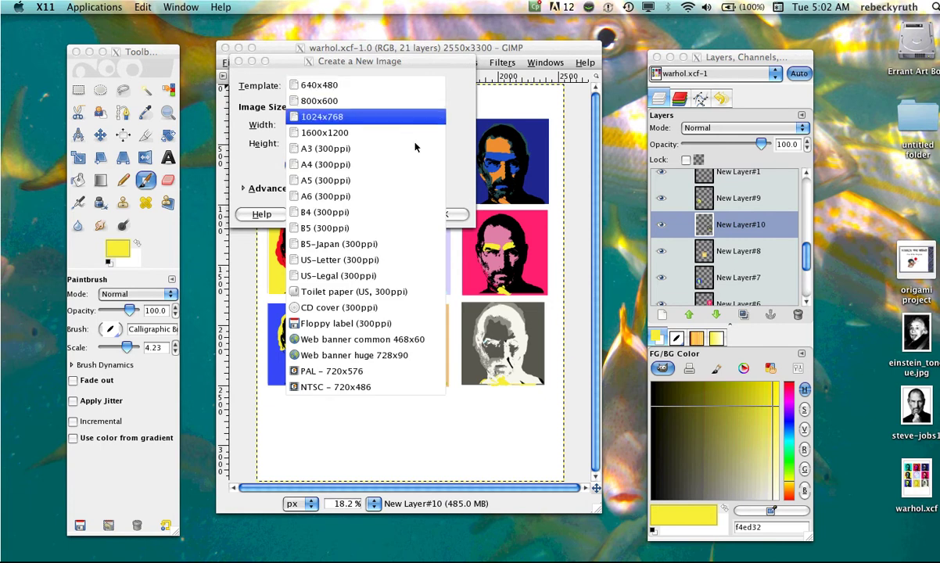
left_click(381, 260)
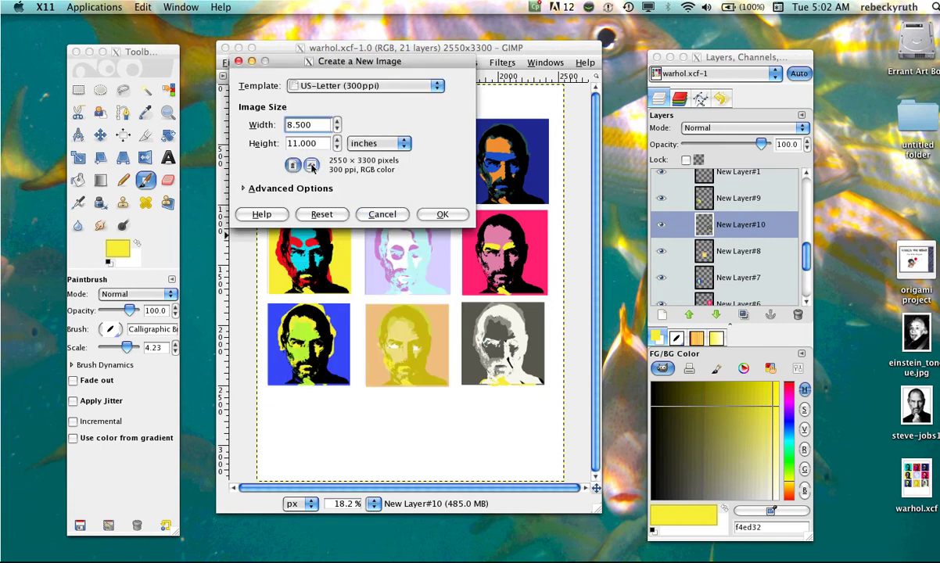
left_click(442, 216)
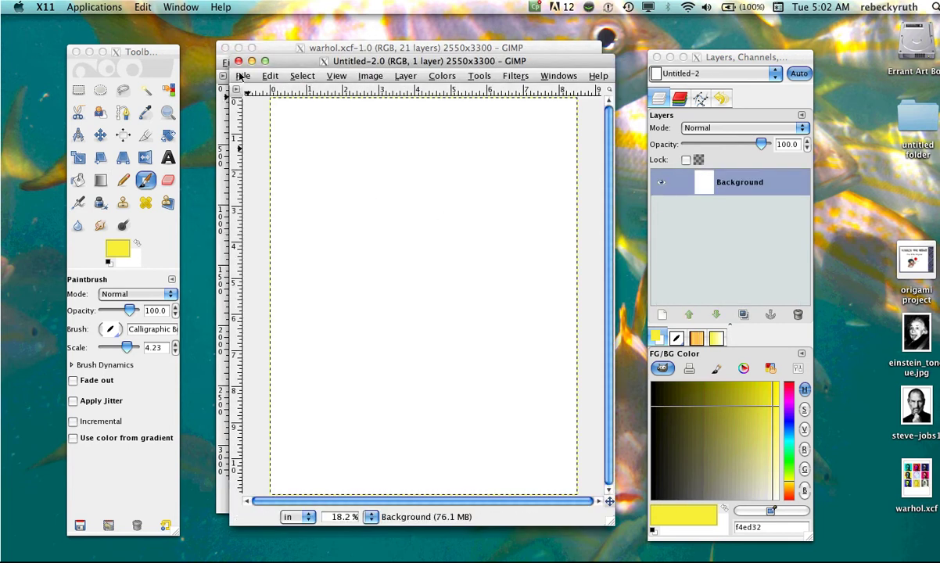
Step: Open steve-jobs1.jpg from the Desktop and assign it the sRGB colour profile
left_click(242, 75)
left_click(259, 119)
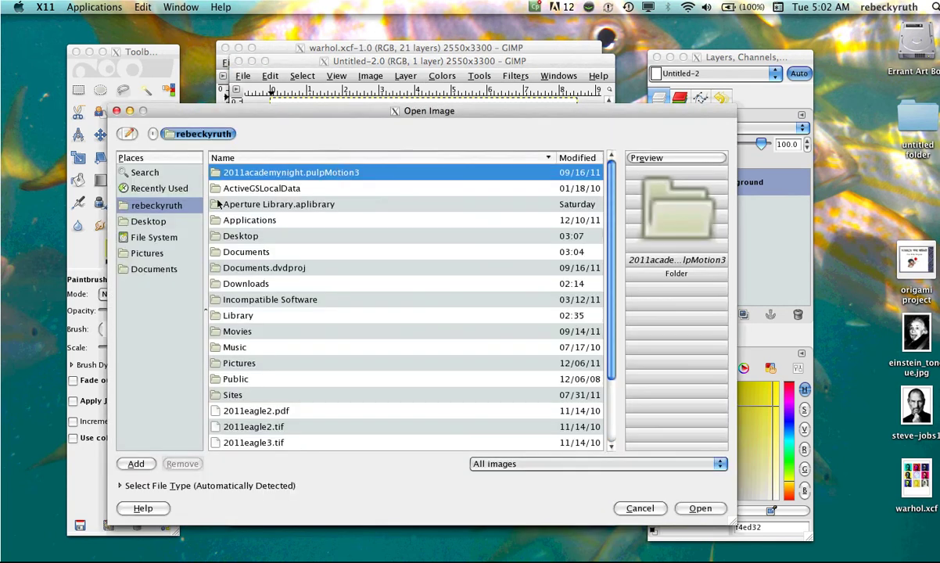
left_click(233, 237)
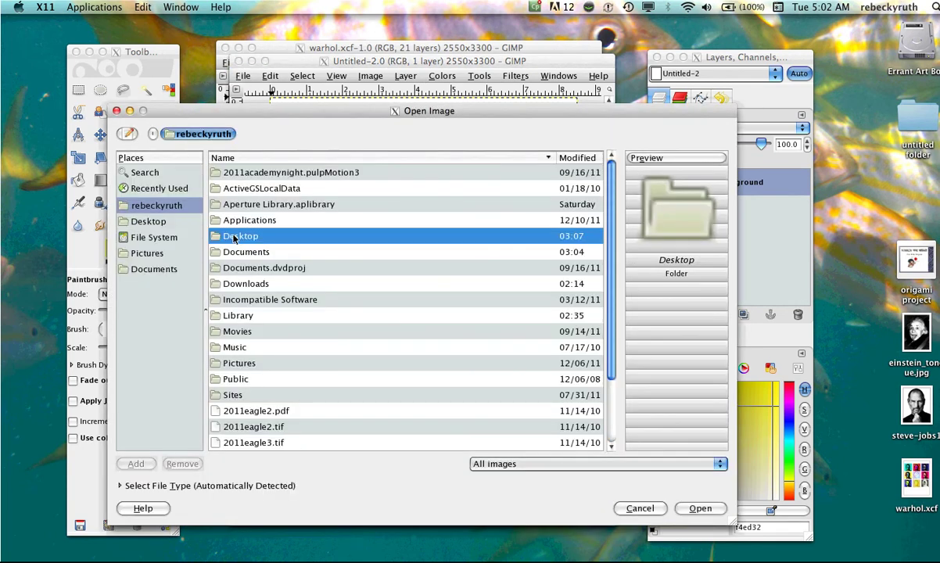
double_click(230, 236)
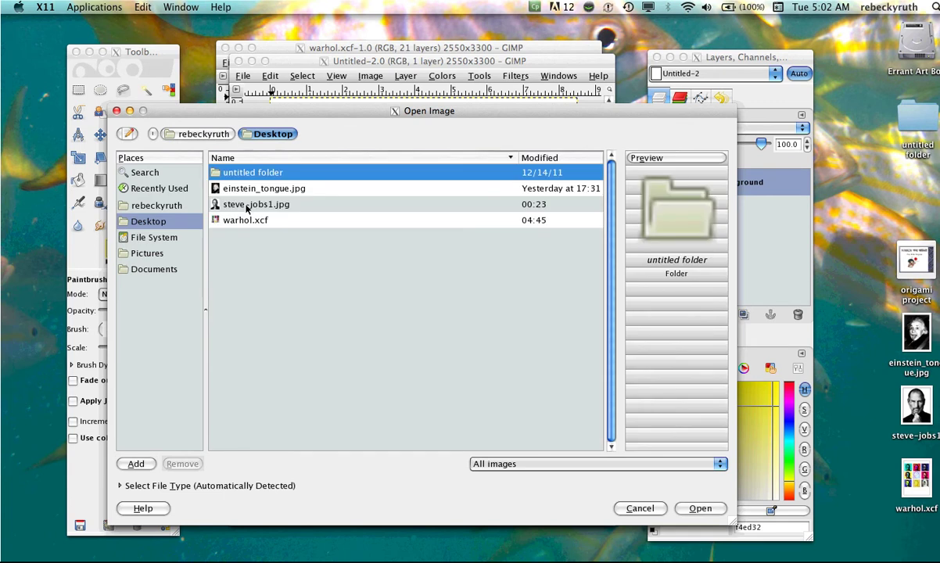
double_click(245, 206)
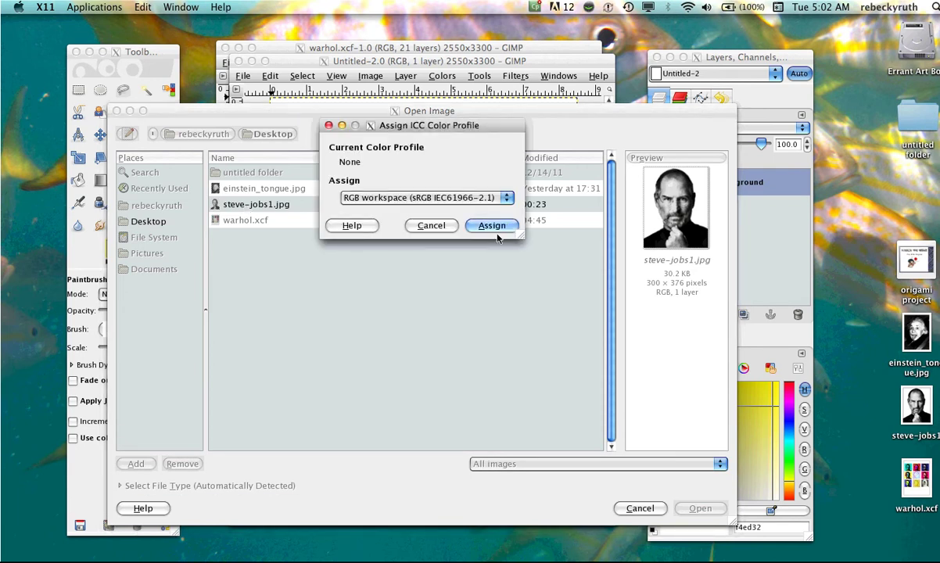
left_click(496, 228)
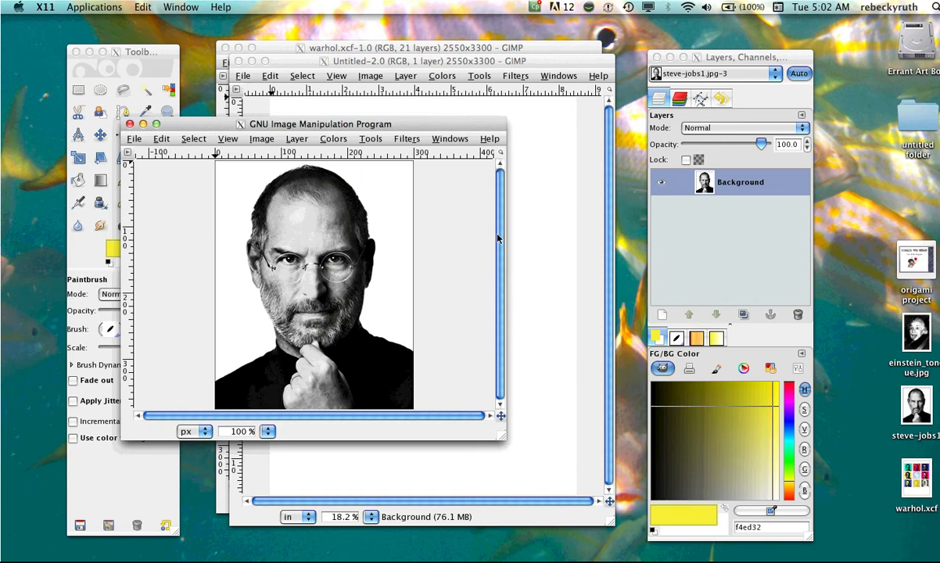
Step: Draw a 301×301-pixel square selection over the portrait's head, aligned to the photo's top
left_click_drag(435, 125, 550, 50)
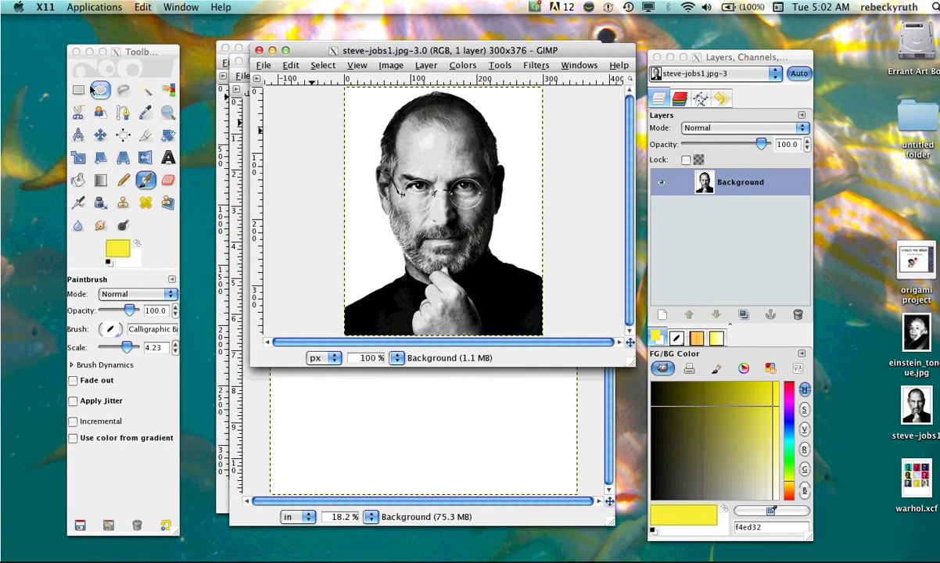
left_click(64, 91)
left_click(78, 91)
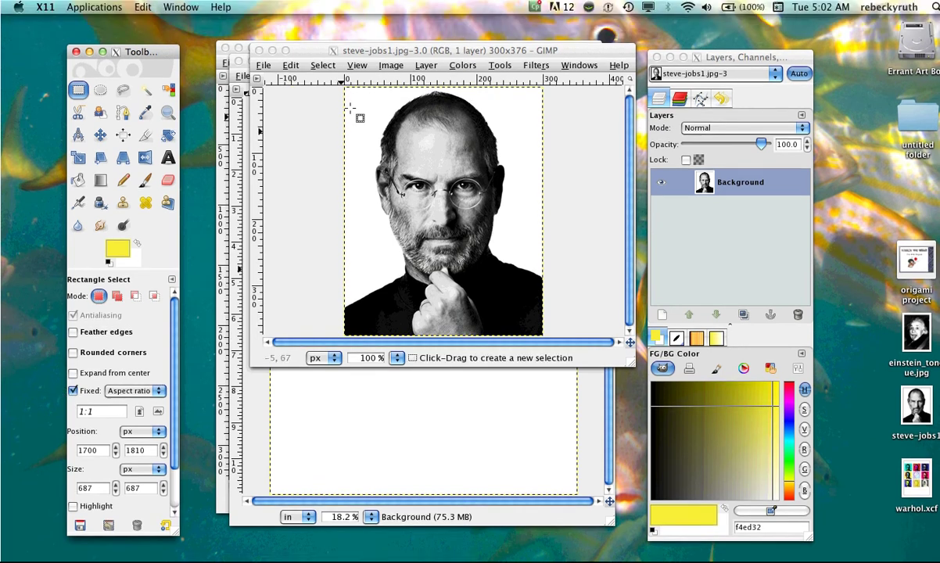
left_click(347, 98)
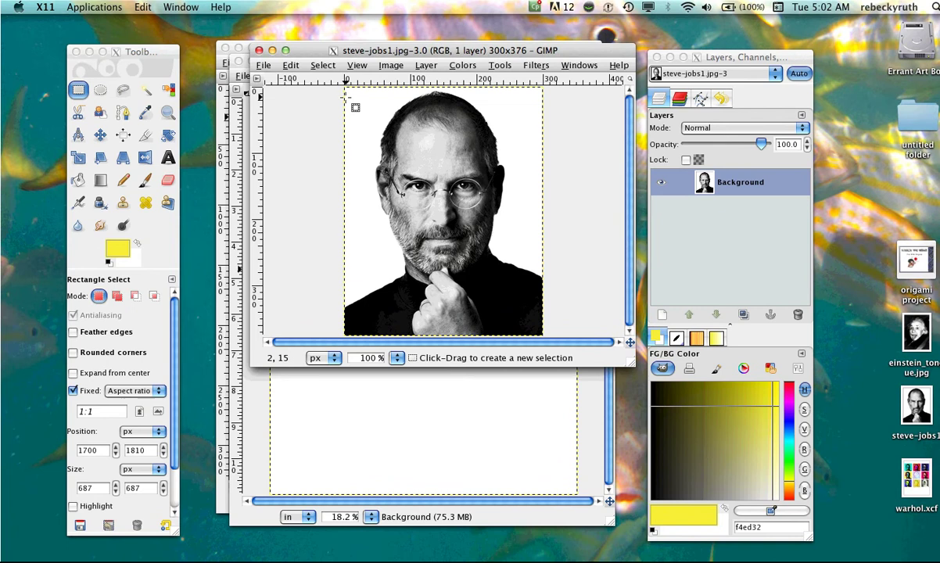
left_click_drag(346, 99, 540, 260)
left_click_drag(520, 115, 503, 109)
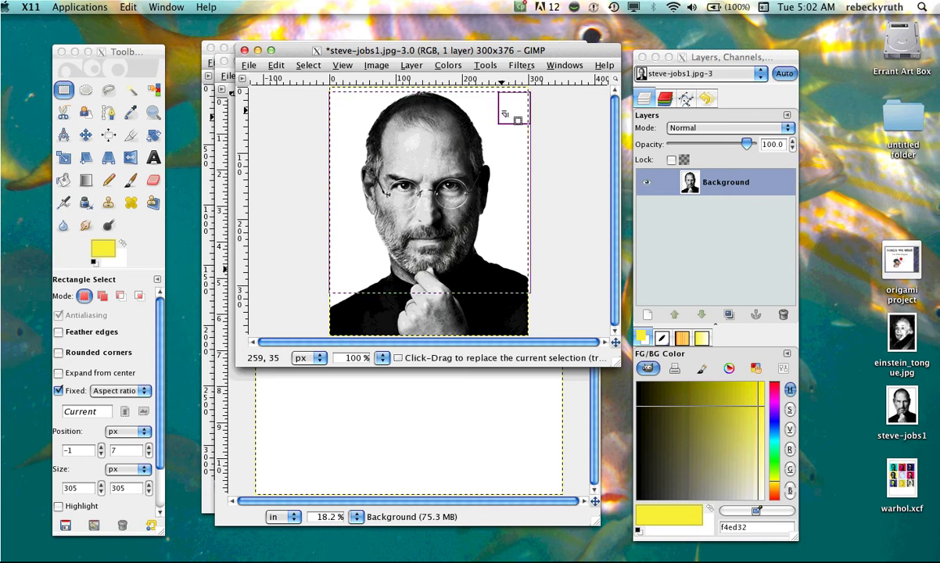
left_click_drag(510, 173, 507, 175)
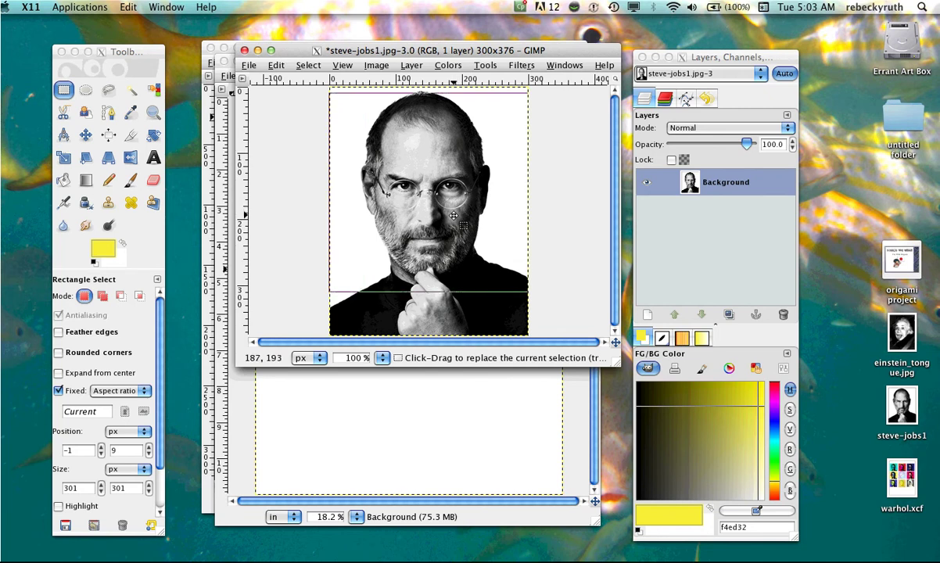
left_click_drag(453, 216, 454, 211)
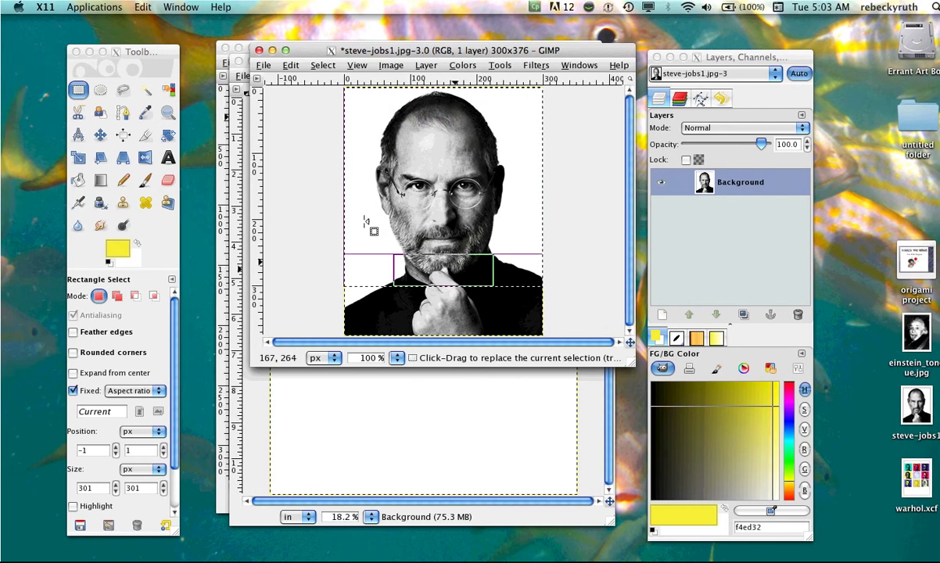
Step: Copy the portrait square and paste it into Untitled-2 as a new Pasted Layer
left_click(289, 65)
left_click(313, 154)
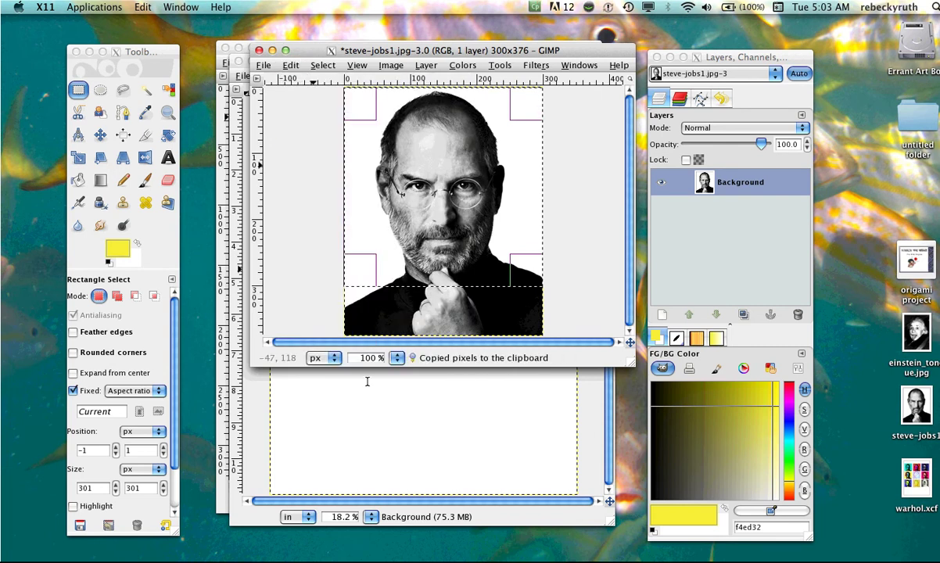
left_click(367, 381)
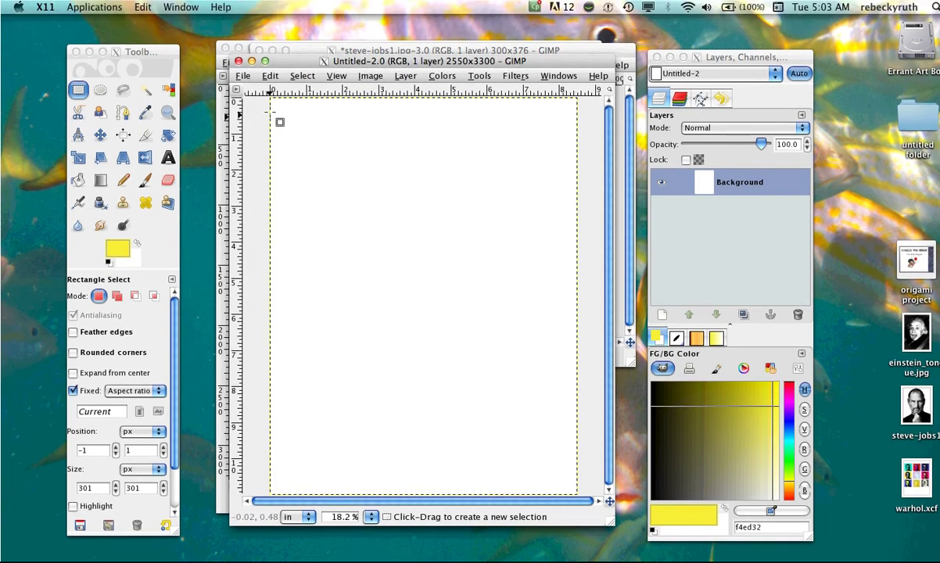
left_click(271, 77)
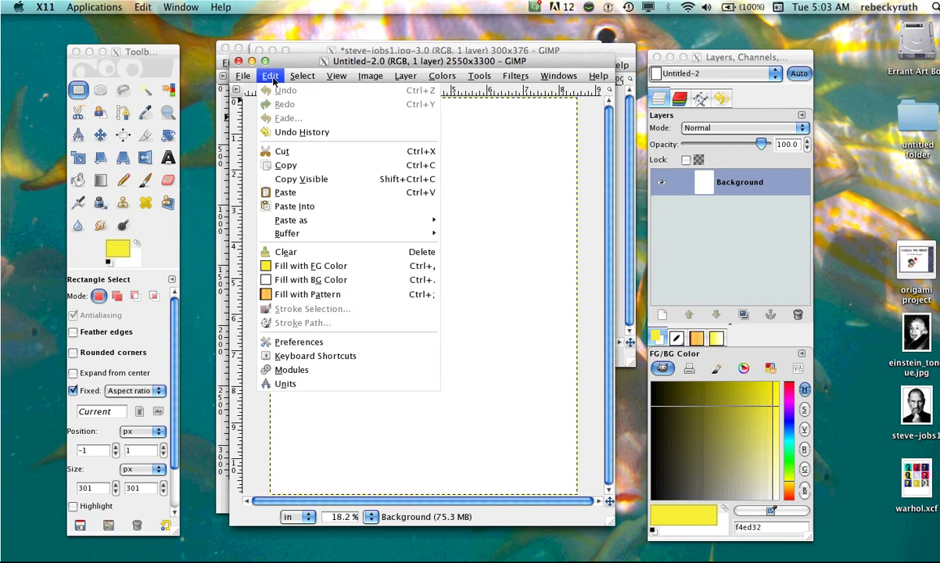
left_click(286, 192)
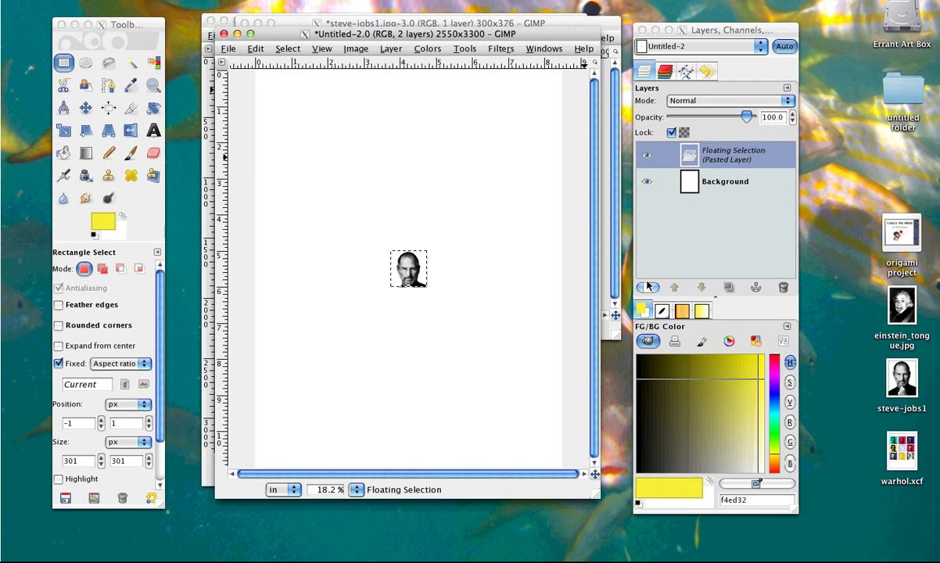
left_click(648, 282)
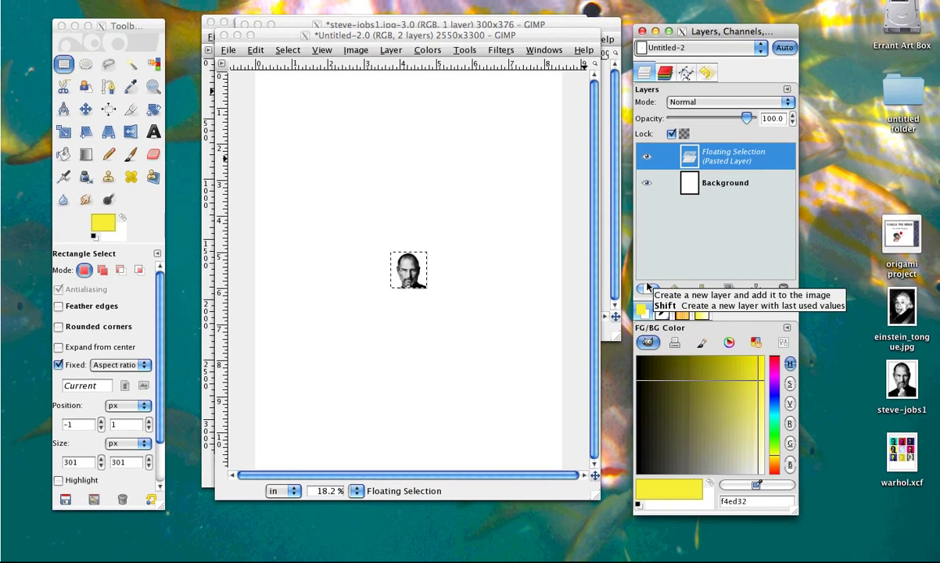
left_click(647, 288)
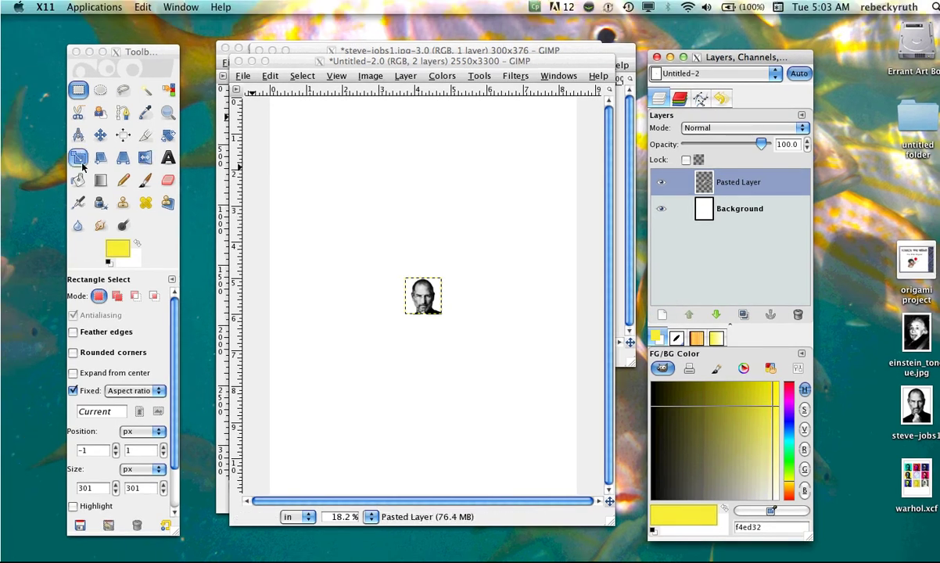
Step: Scale the pasted portrait layer proportionally to 2.25 inches wide
left_click(70, 139)
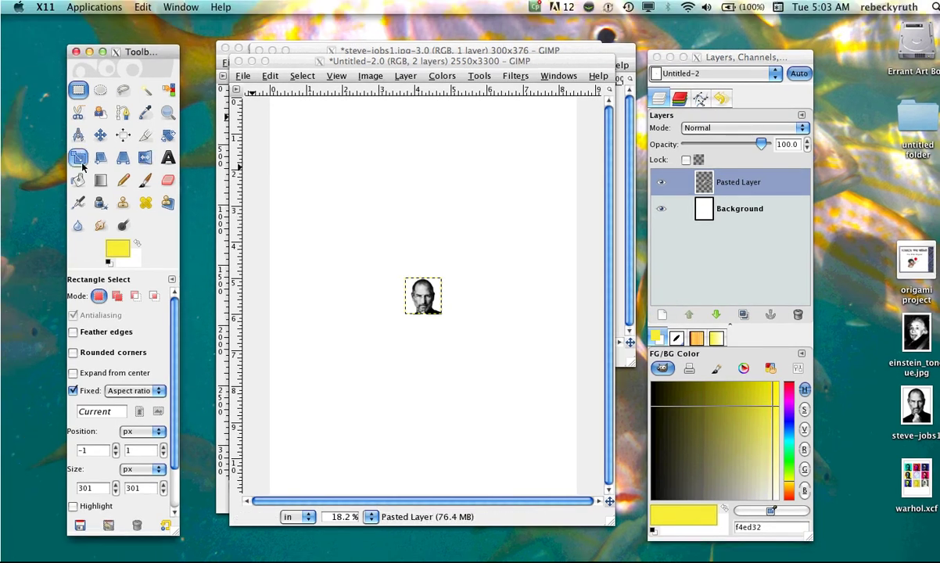
left_click(79, 156)
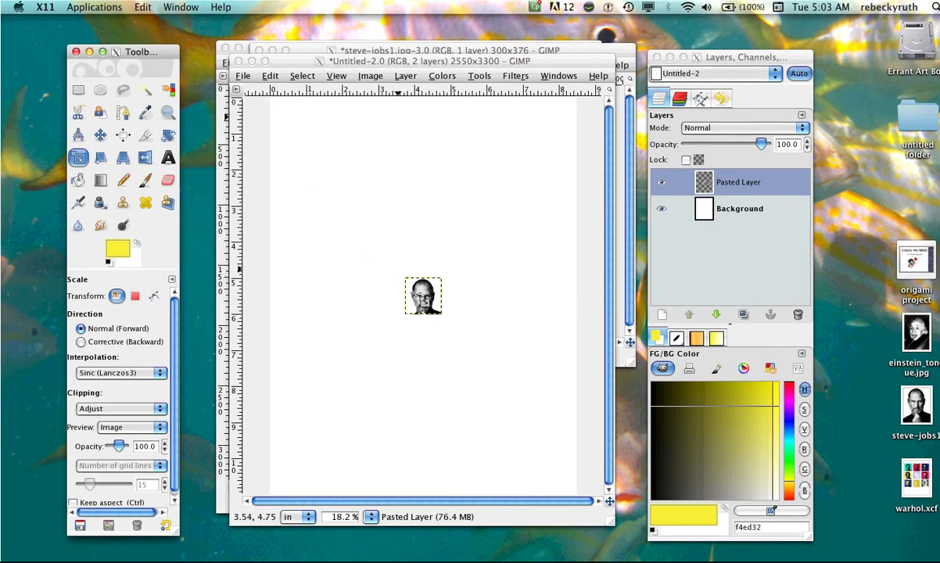
left_click(427, 304)
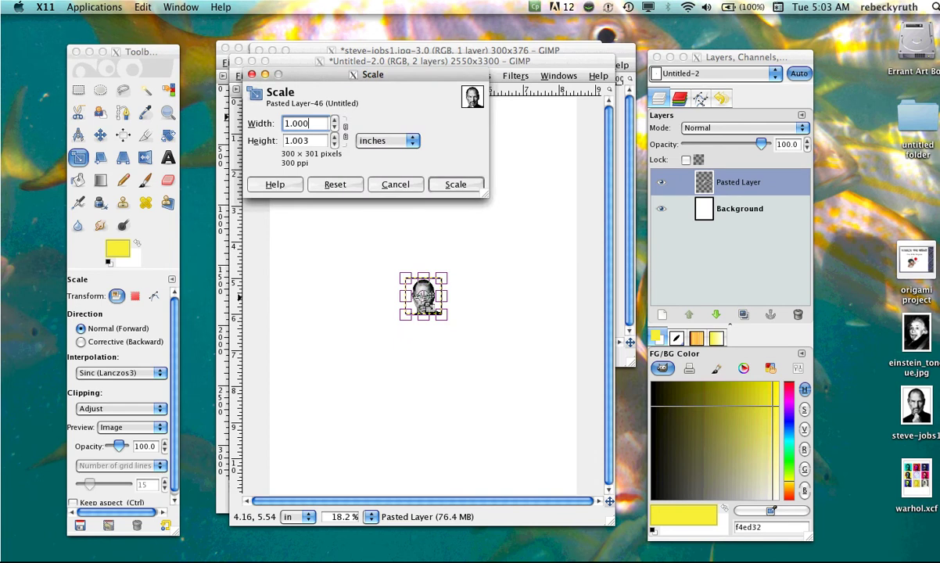
left_click(345, 132)
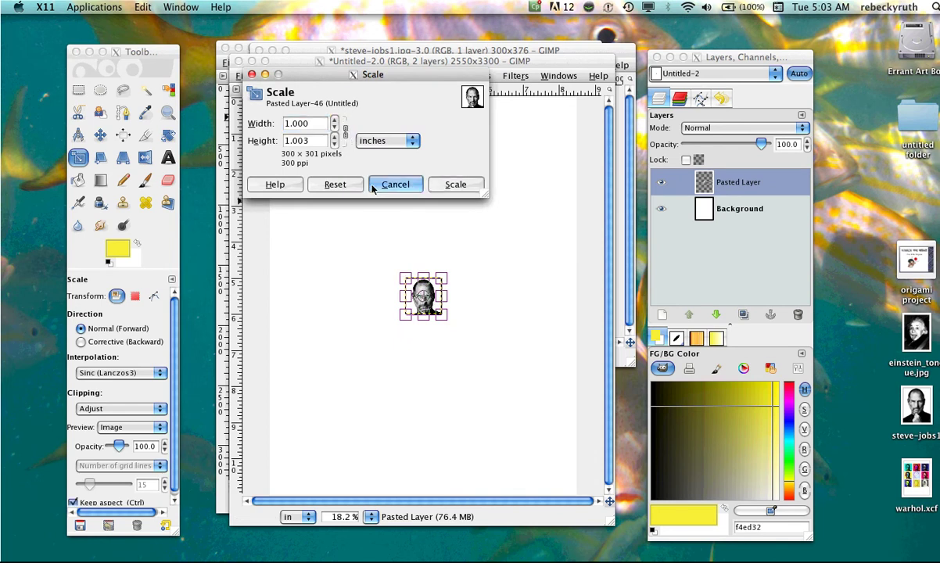
double_click(313, 127)
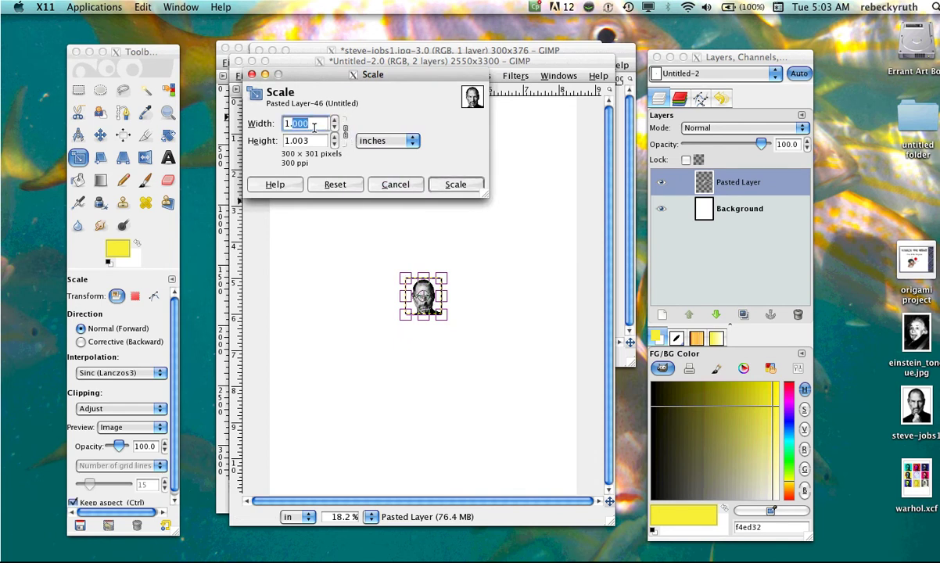
key("BackSpace")
left_click(452, 186)
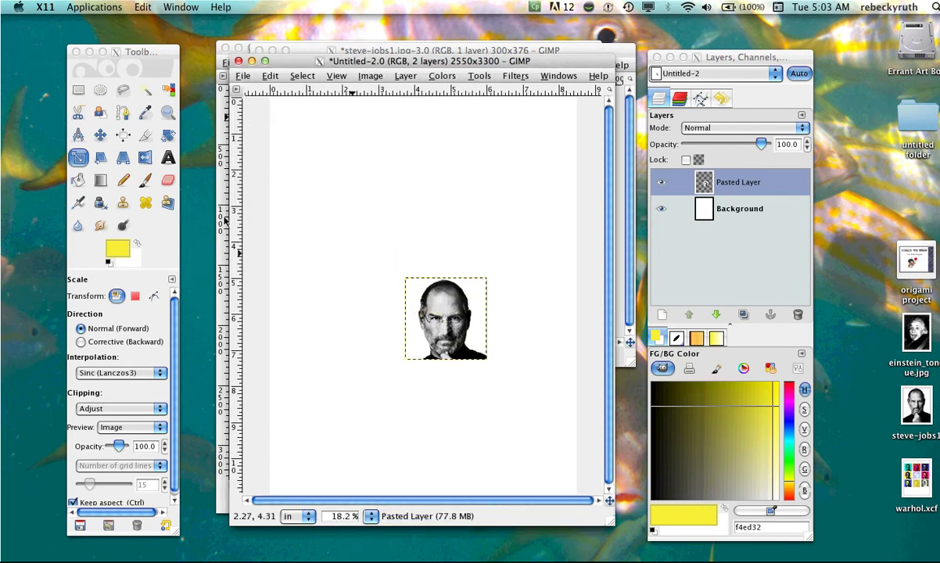
left_click(100, 136)
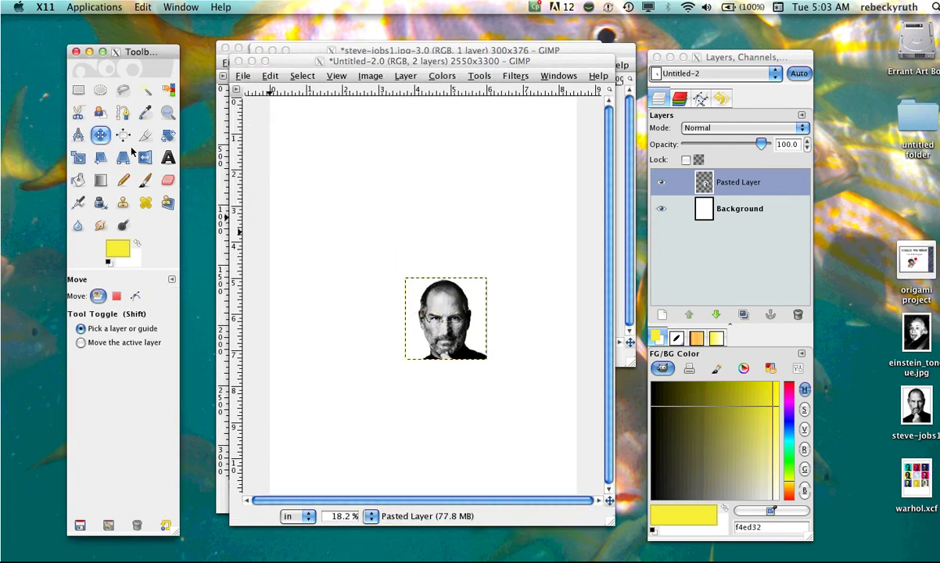
left_click(446, 332)
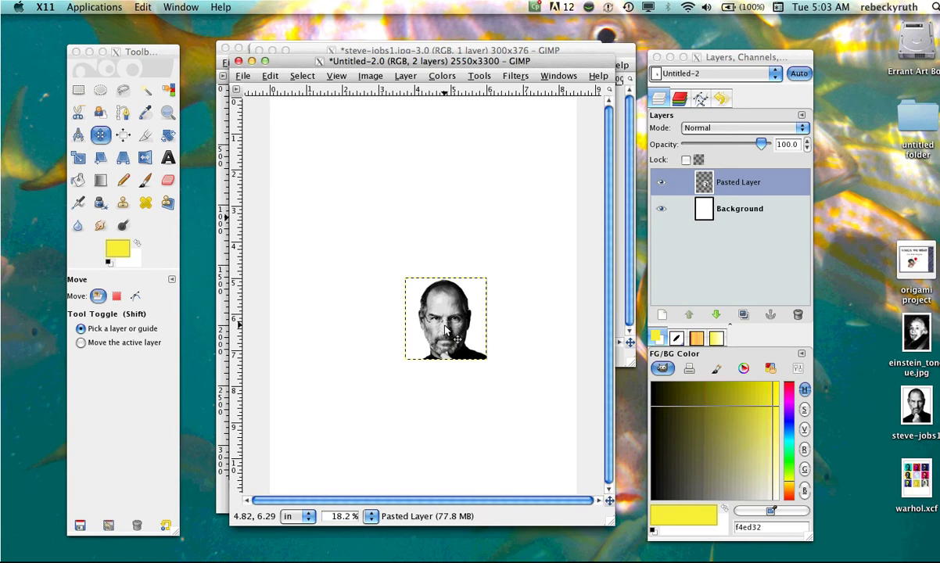
left_click_drag(446, 331, 328, 186)
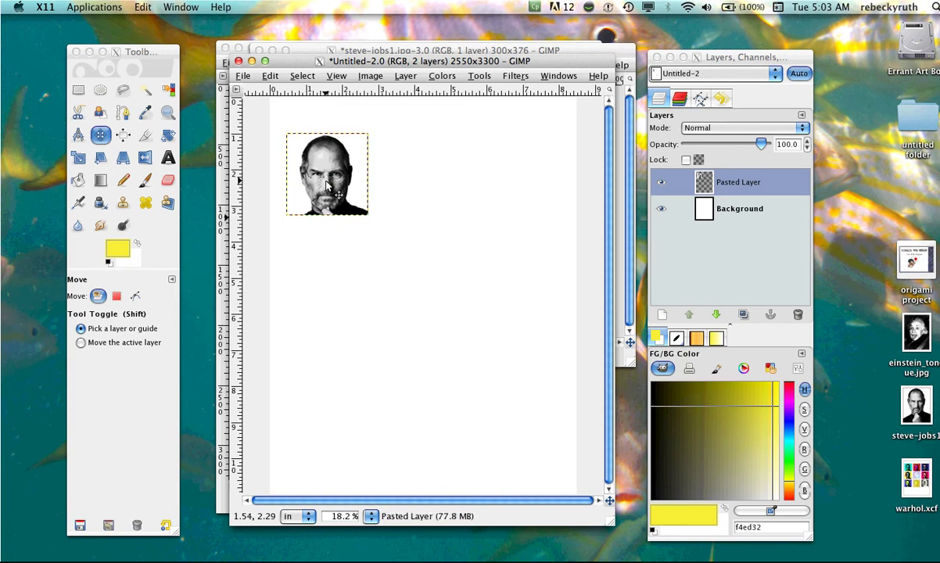
left_click(336, 75)
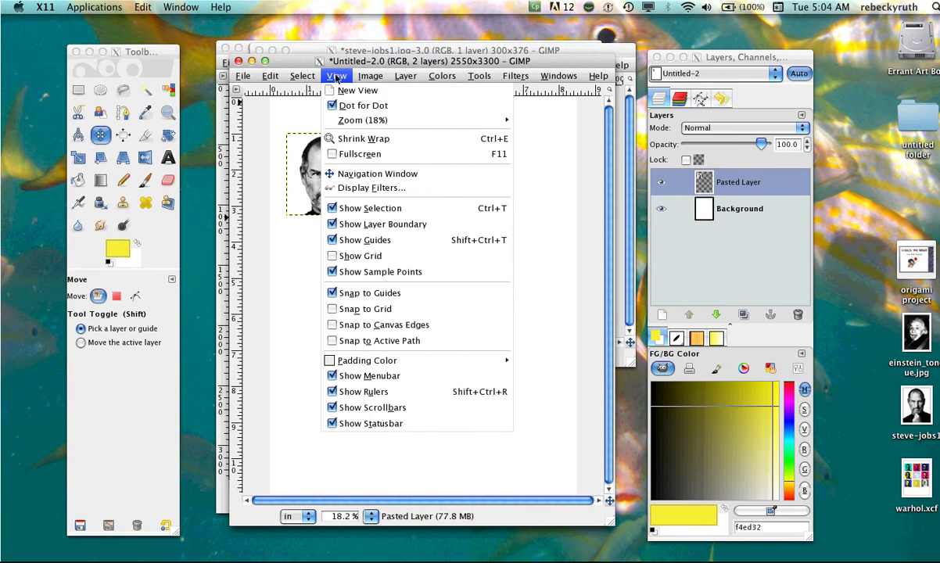
left_click(337, 76)
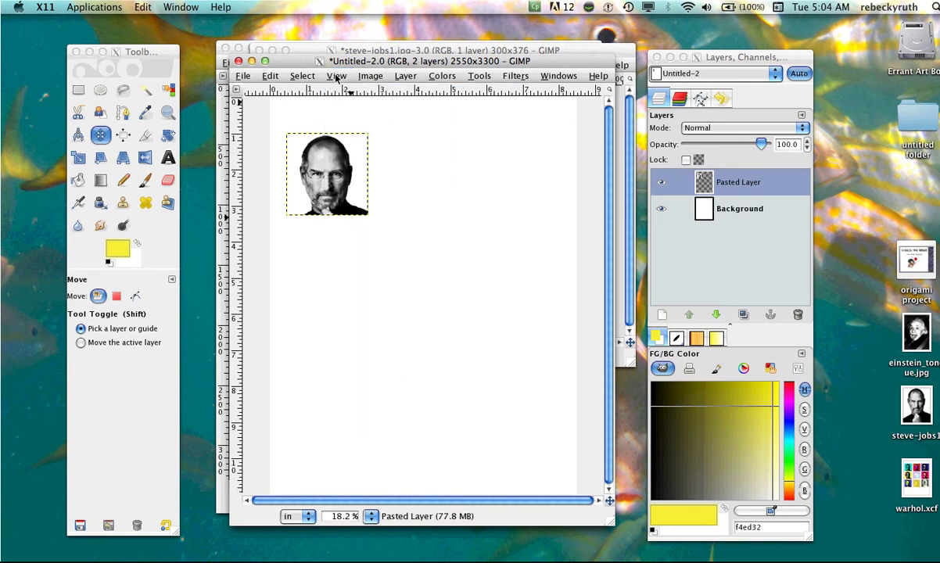
Step: Desaturate the pasted portrait layer to grayscale by Lightness and cancel the update prompt
left_click(440, 76)
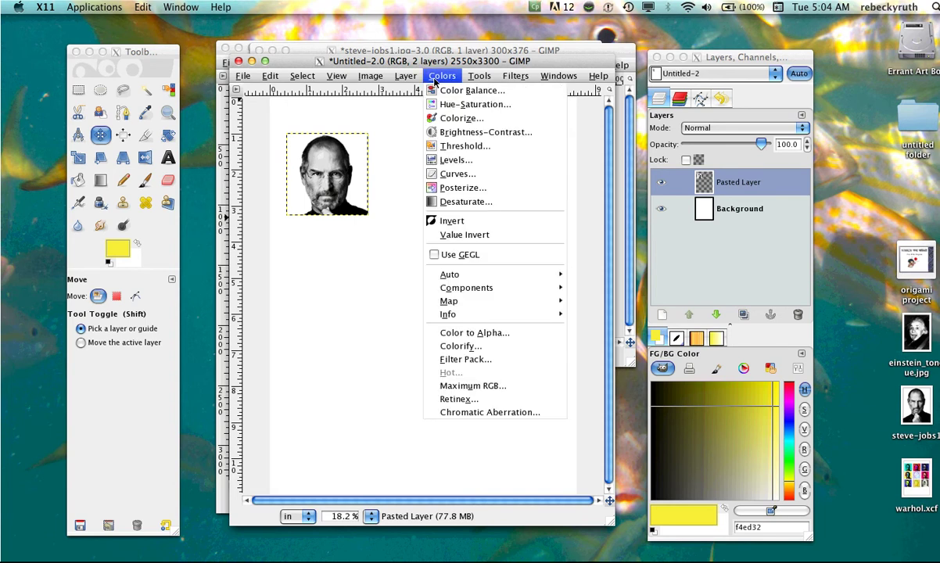
left_click(443, 203)
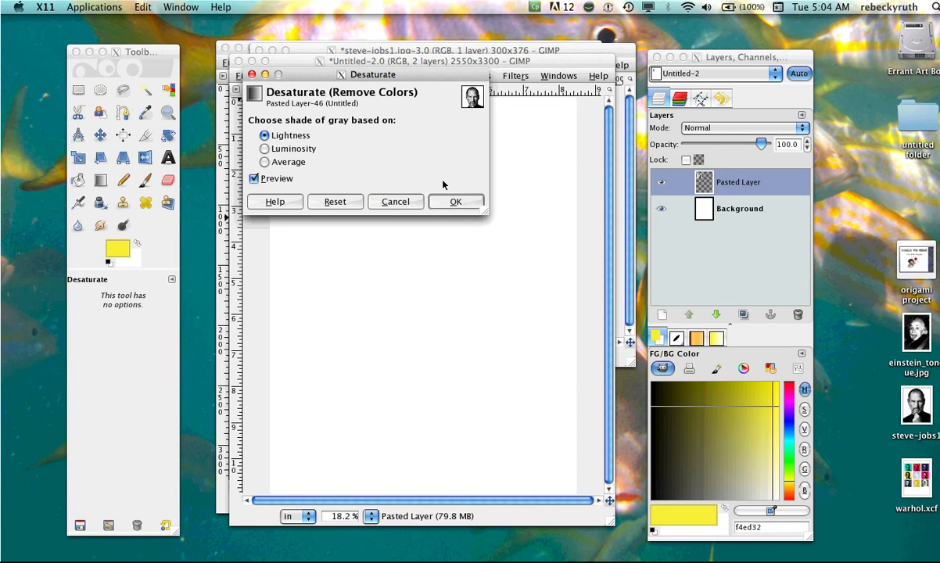
left_click(454, 205)
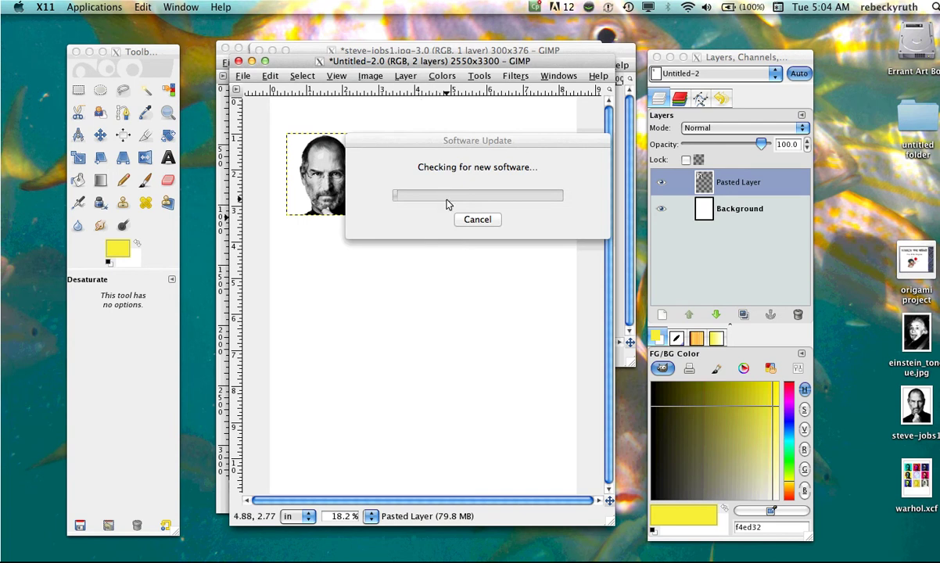
left_click(475, 221)
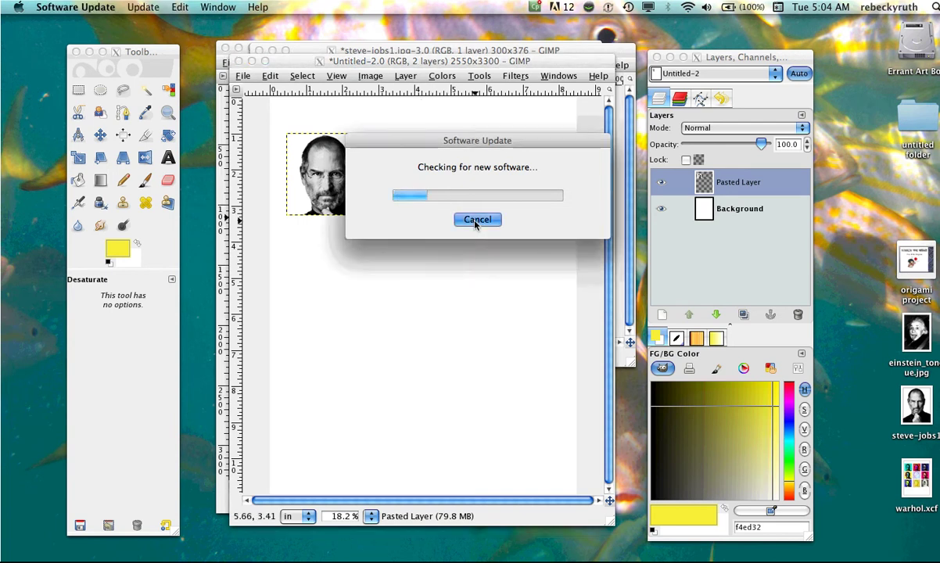
left_click(477, 220)
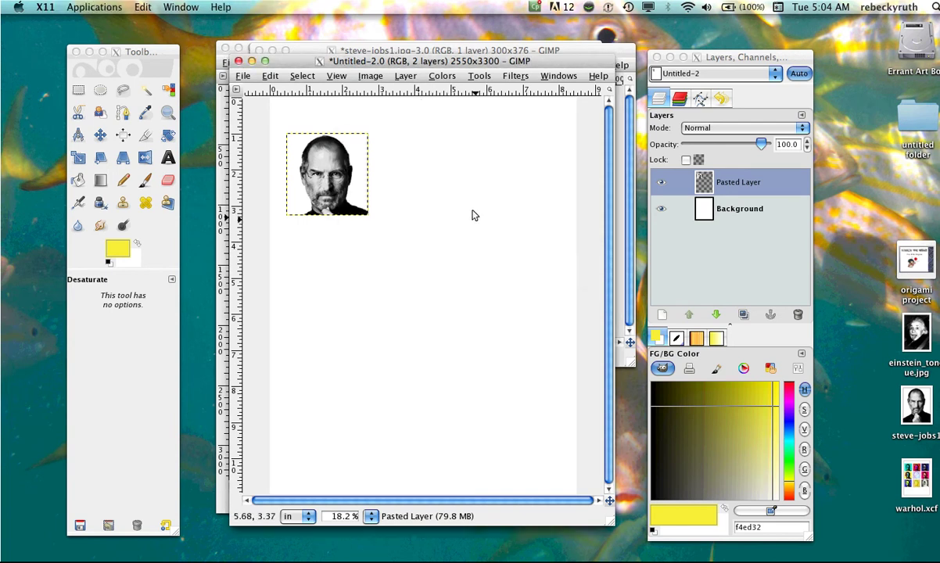
left_click(442, 76)
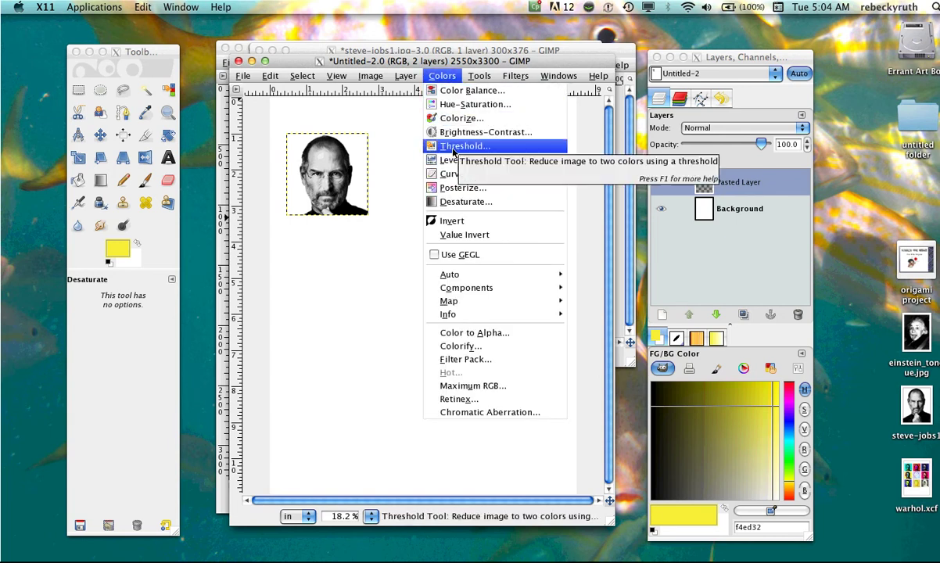
Step: Apply a Threshold of 131–255 to make the portrait pure black and white
left_click(481, 148)
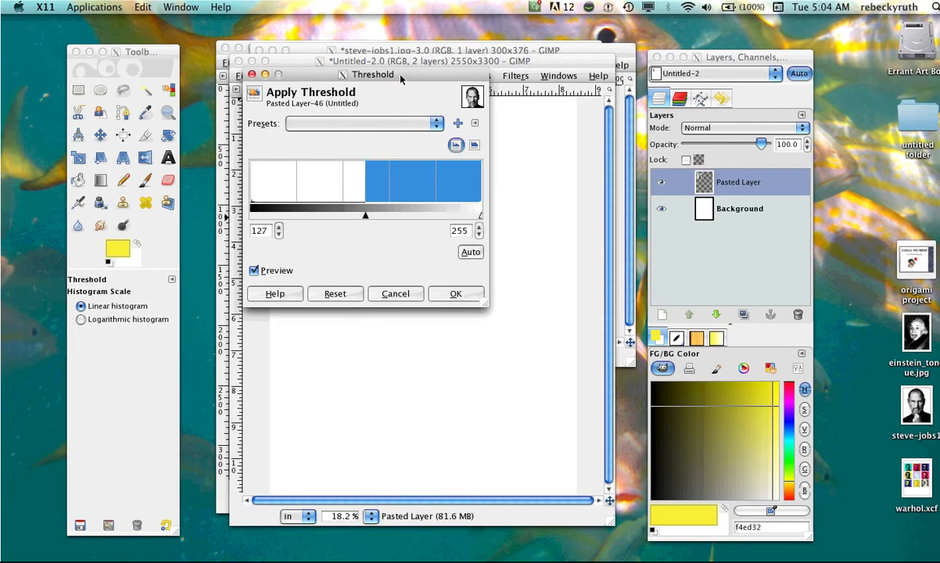
left_click_drag(401, 78, 557, 89)
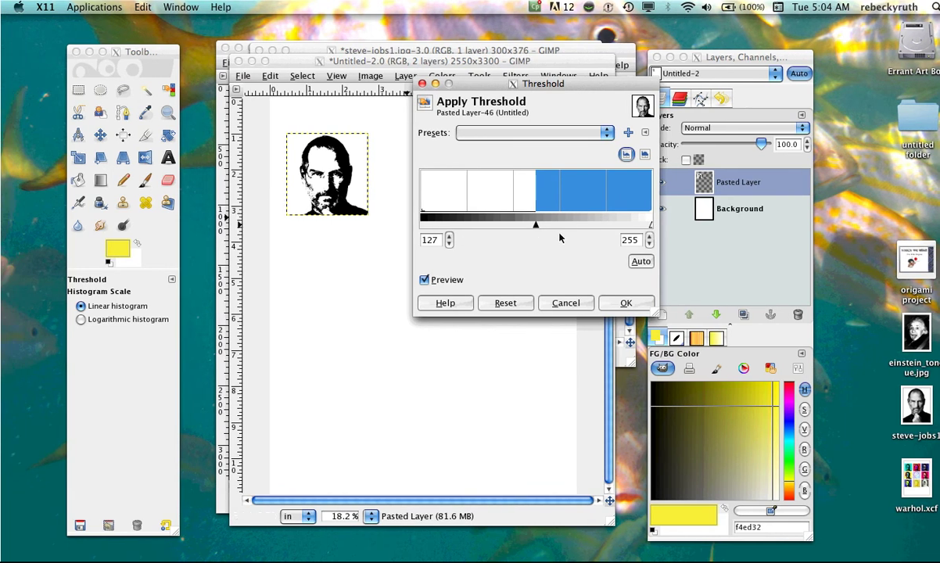
mouse_move(537, 227)
left_mouse_down()
mouse_move(545, 228)
mouse_move(506, 226)
mouse_move(539, 226)
left_mouse_up()
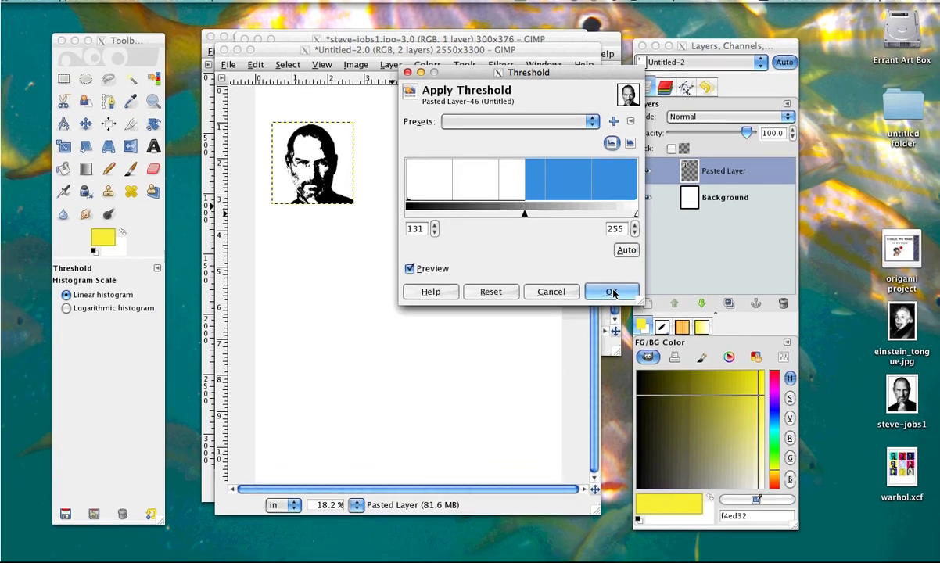
left_click(625, 303)
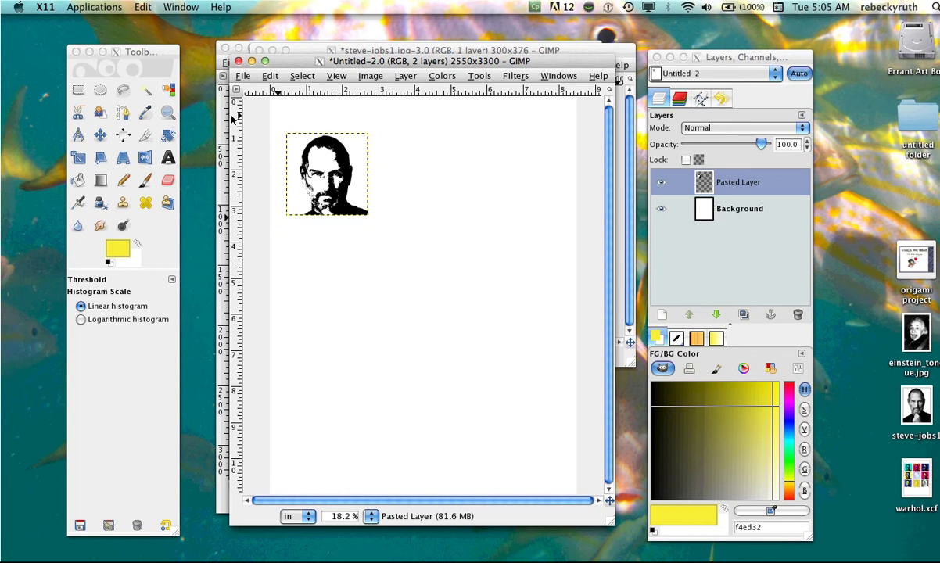
Step: Select the portrait's same-coloured area with Select by Color and clear it from the layer
left_click(169, 91)
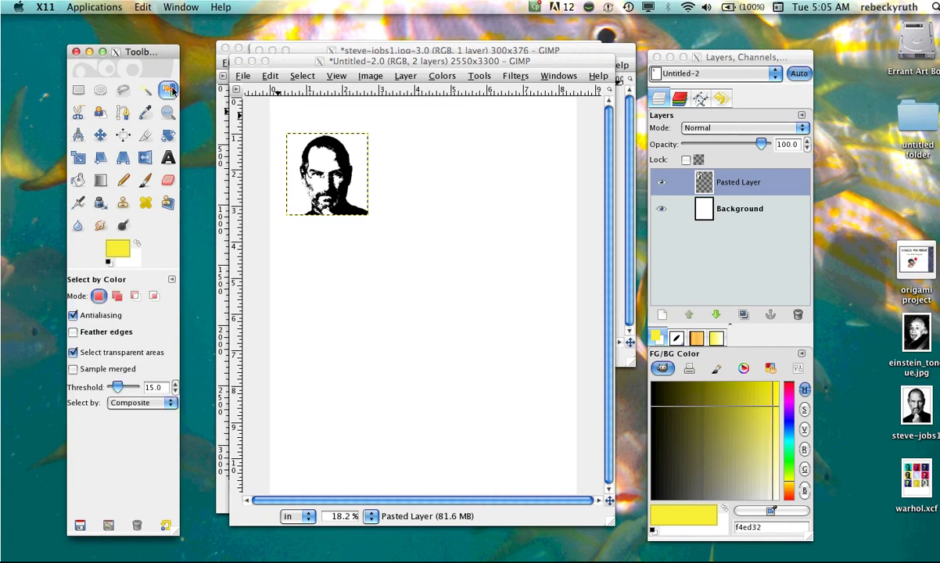
left_click(356, 150)
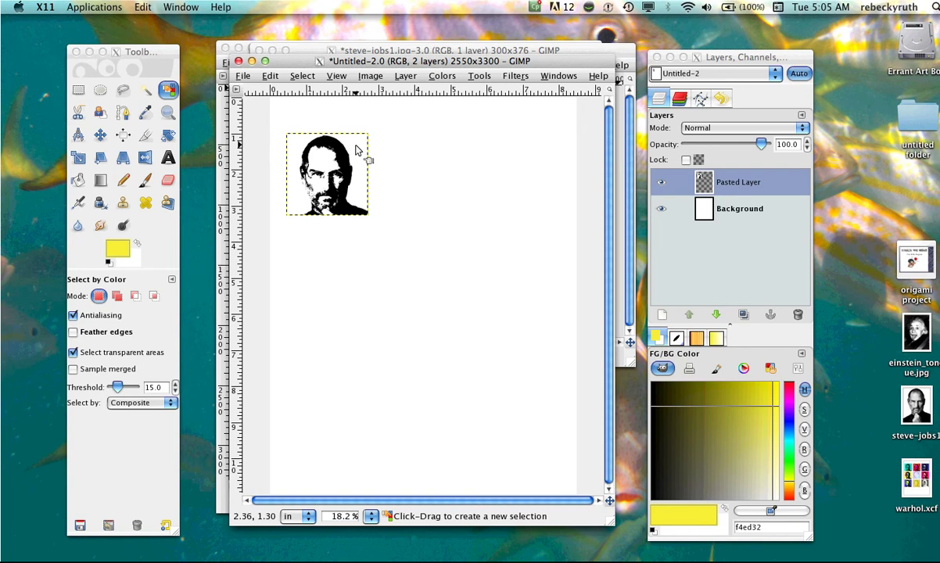
left_click(356, 150)
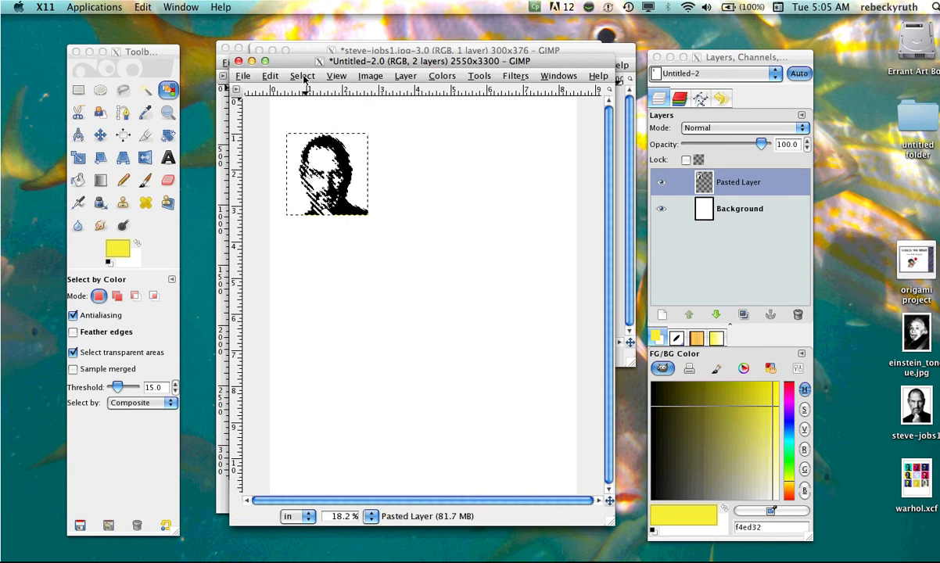
left_click(271, 77)
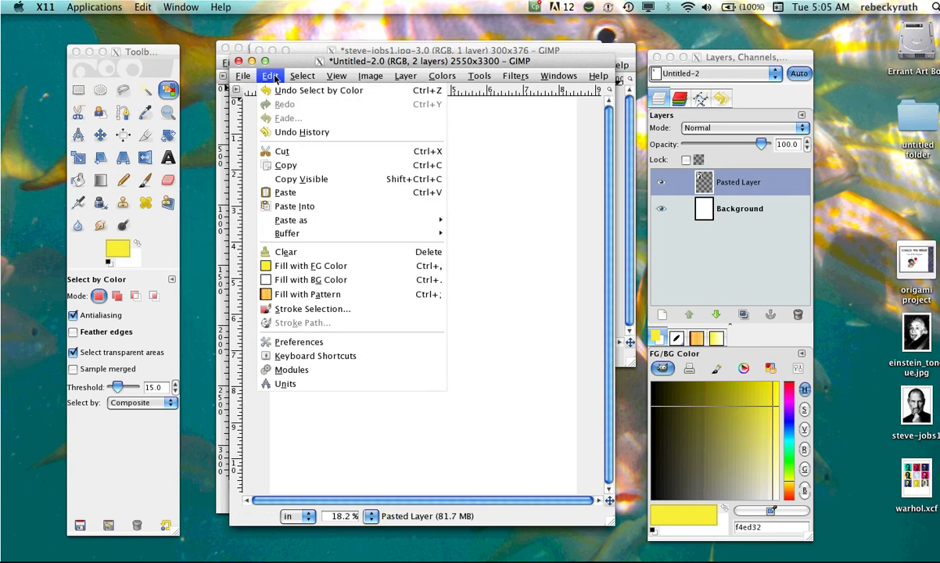
left_click(309, 255)
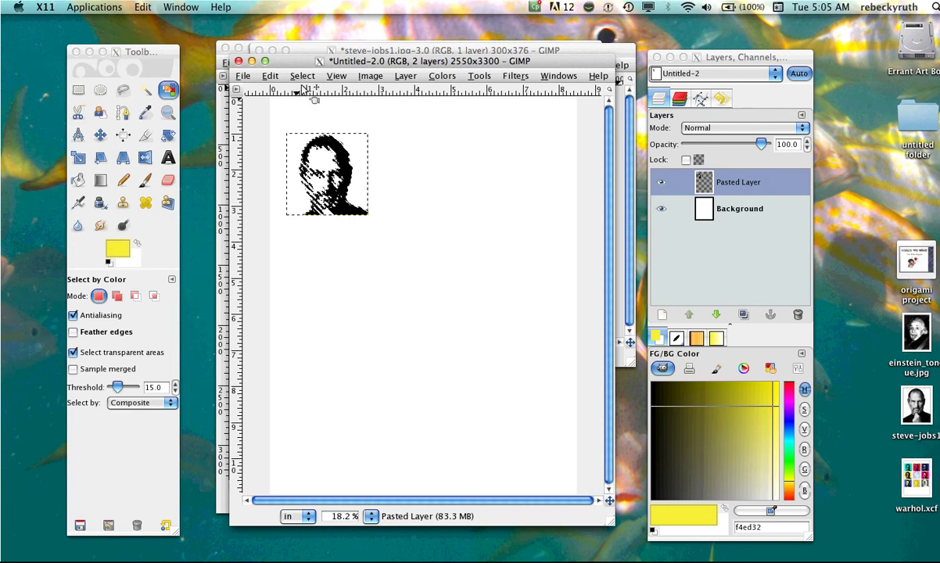
Step: Switch to the Move tool and remove the selection with Select > None
key("m")
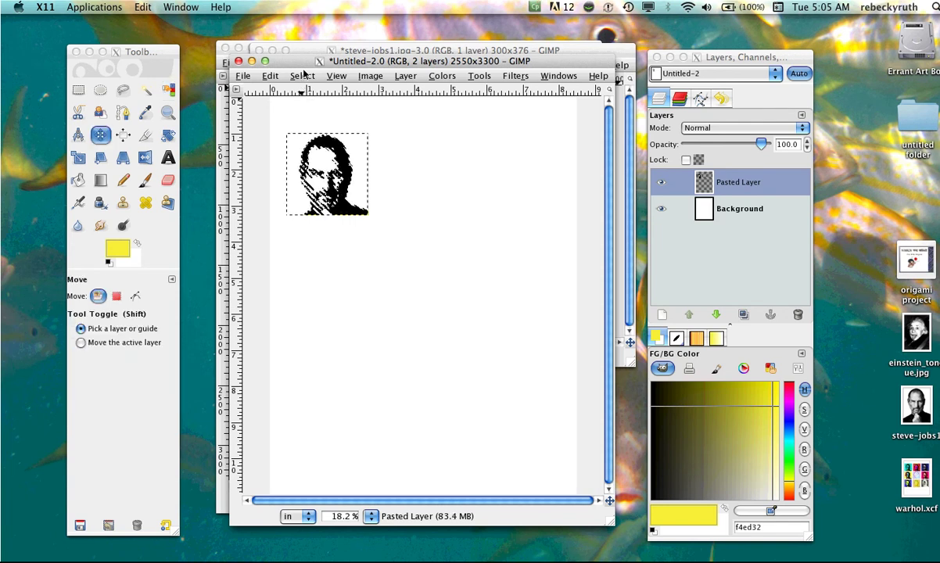
left_click(302, 77)
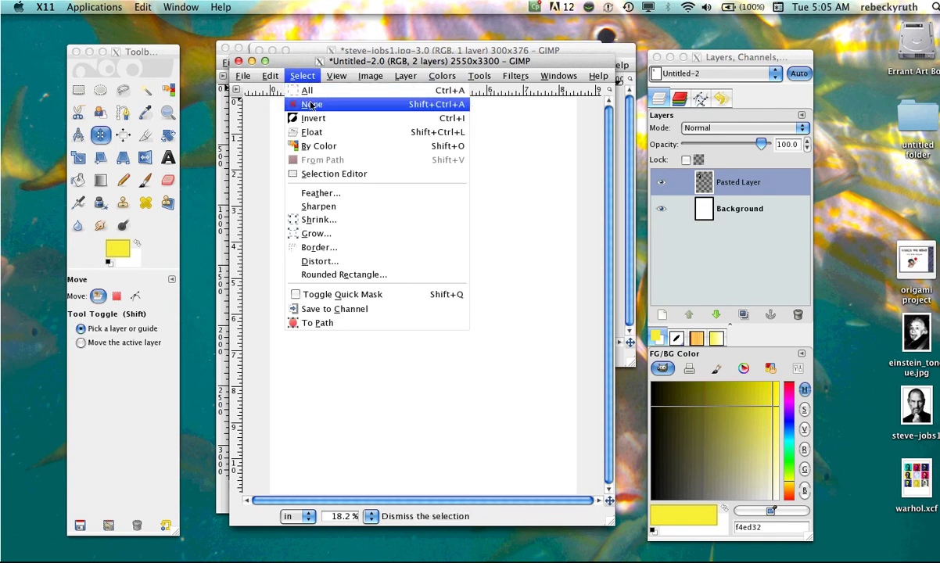
left_click(311, 105)
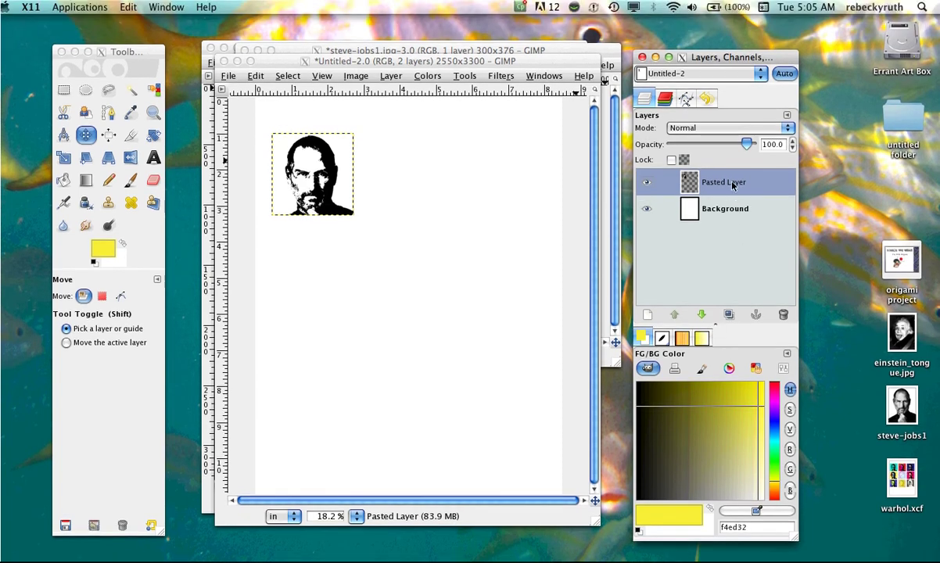
Step: Duplicate the portrait layer twice
left_click(733, 185)
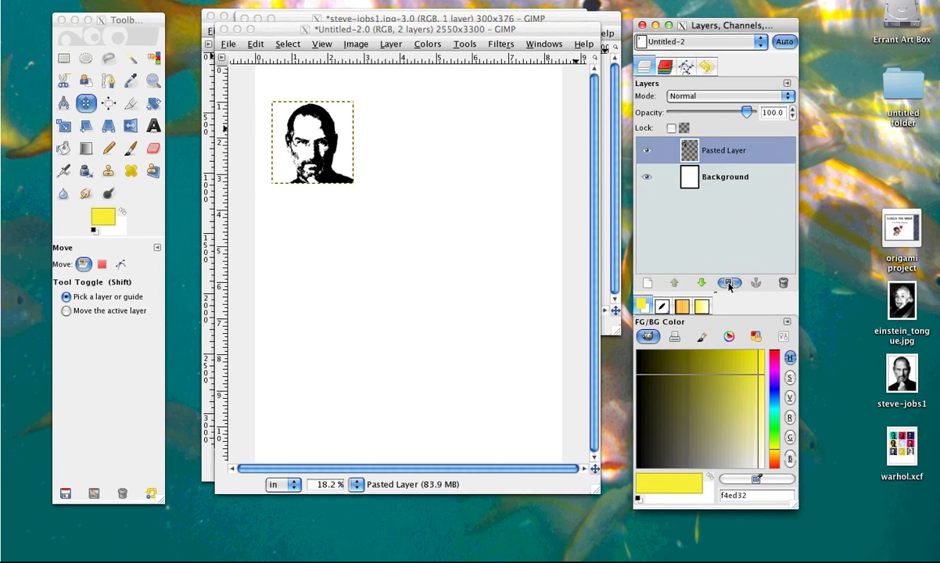
left_click(729, 283)
left_click(729, 284)
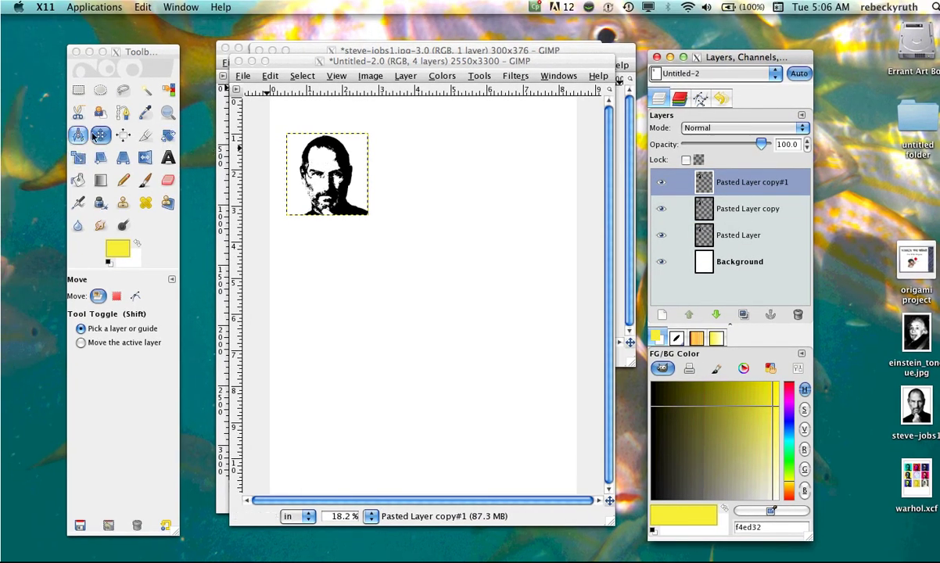
Step: Move the two portrait copies into an evenly spaced row across the top of the page
left_click(86, 135)
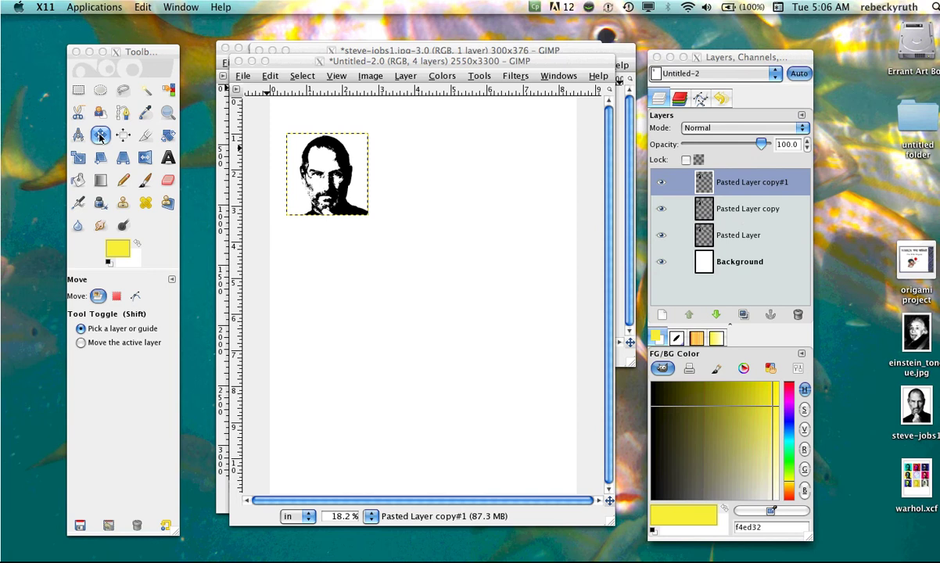
left_click(324, 199)
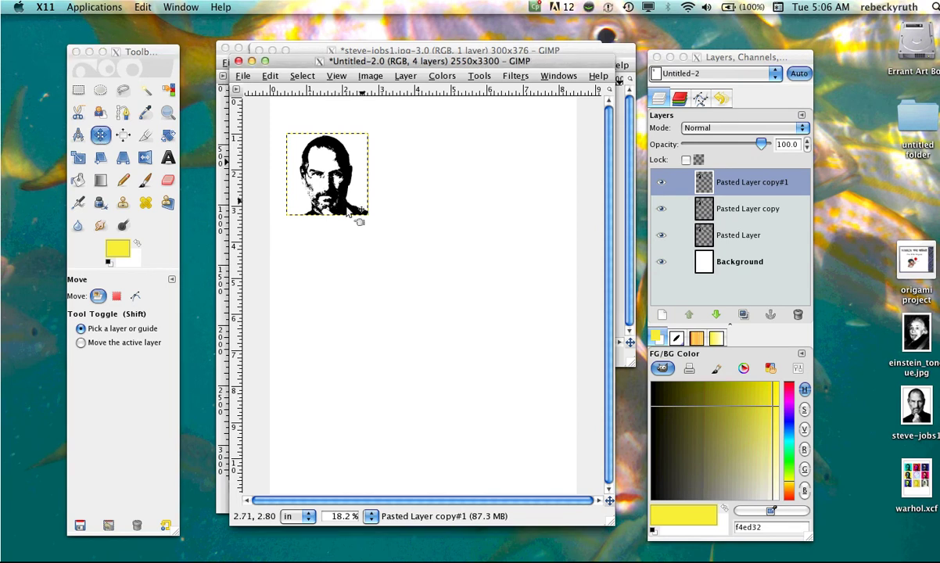
left_click_drag(346, 205, 448, 213)
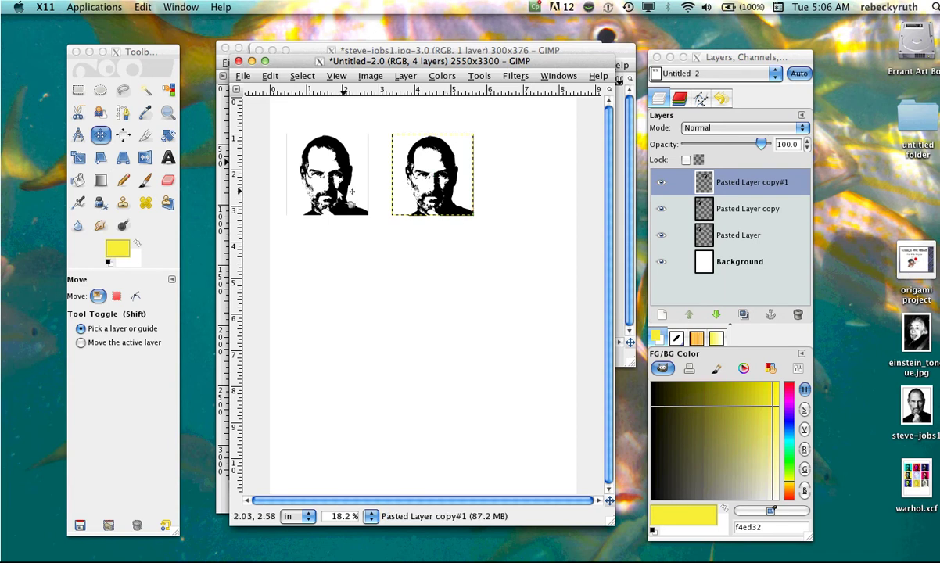
left_click_drag(363, 188, 529, 192)
left_click(736, 182)
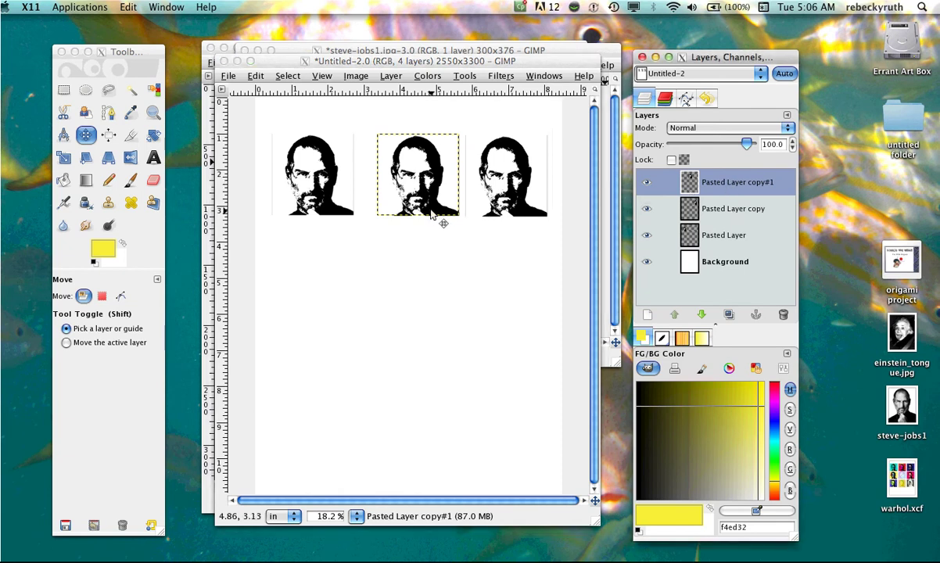
left_click(444, 221)
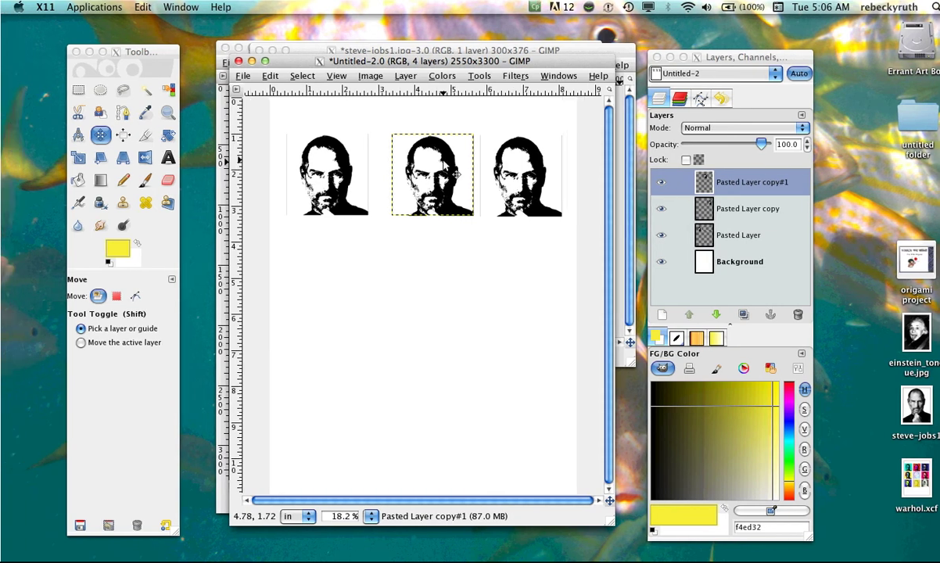
left_click_drag(456, 173, 451, 177)
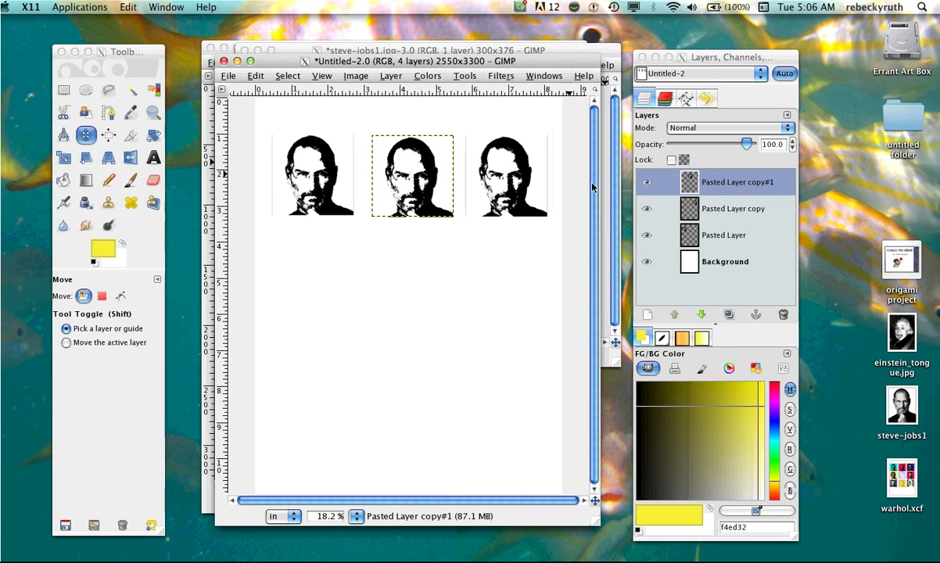
Step: Add a transparent New Layer and move it beneath the portrait layers
left_click(723, 242)
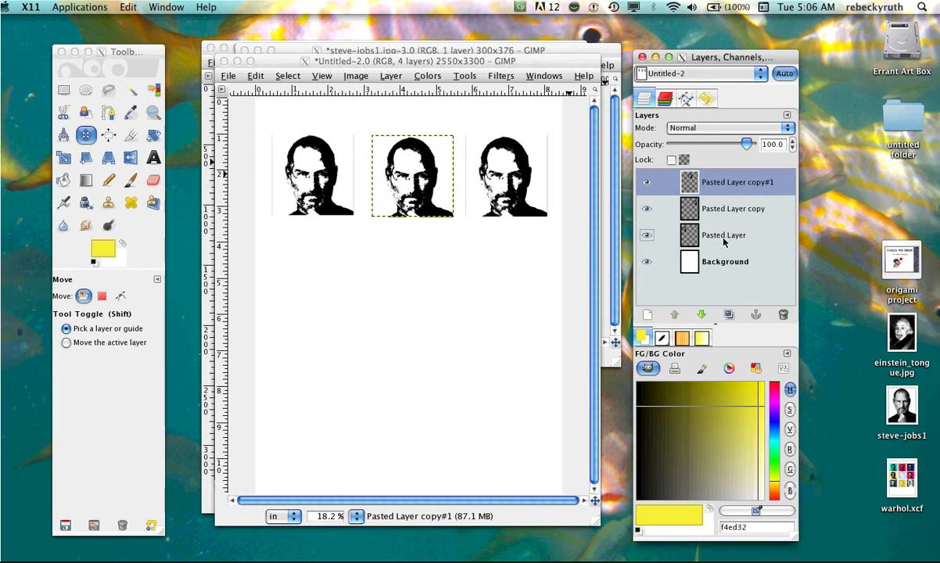
left_click(723, 239)
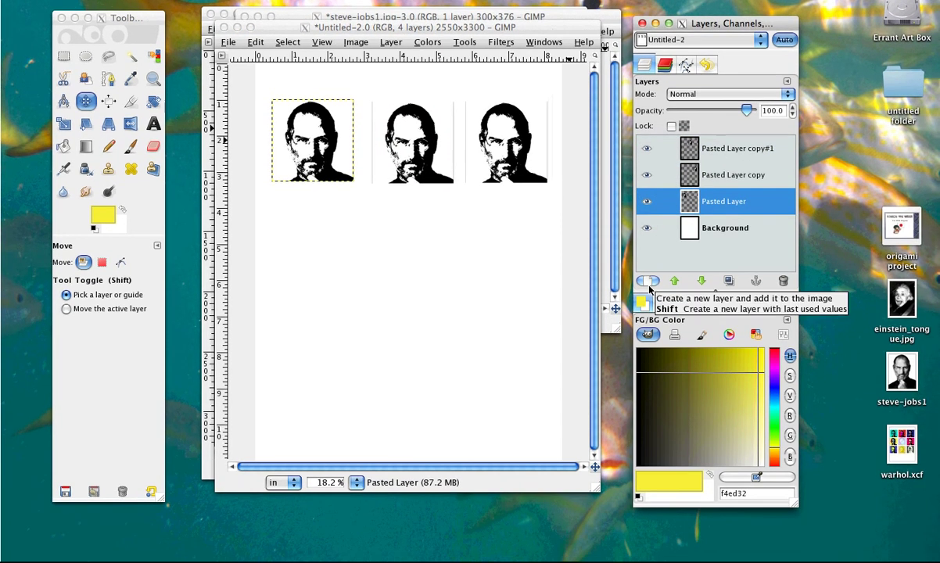
left_click(648, 285)
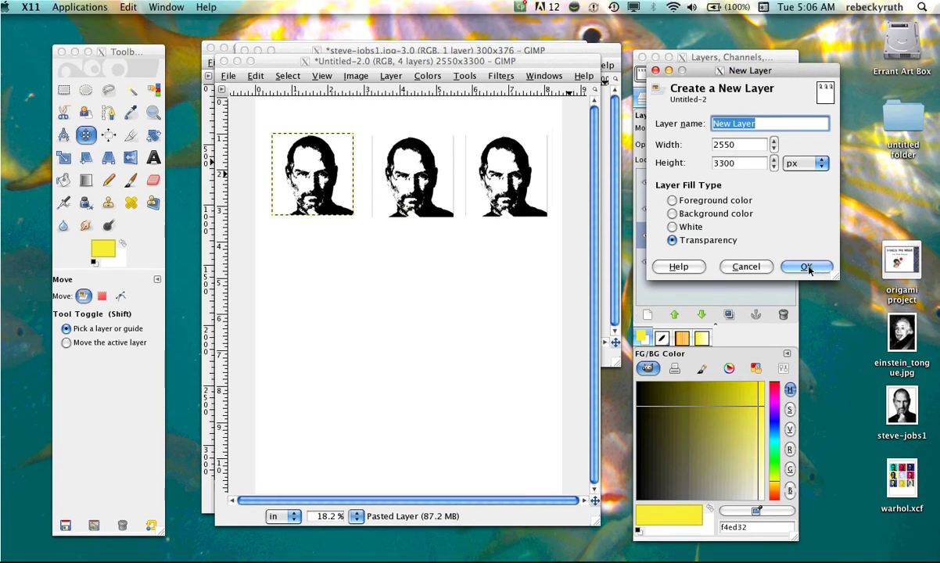
left_click(806, 268)
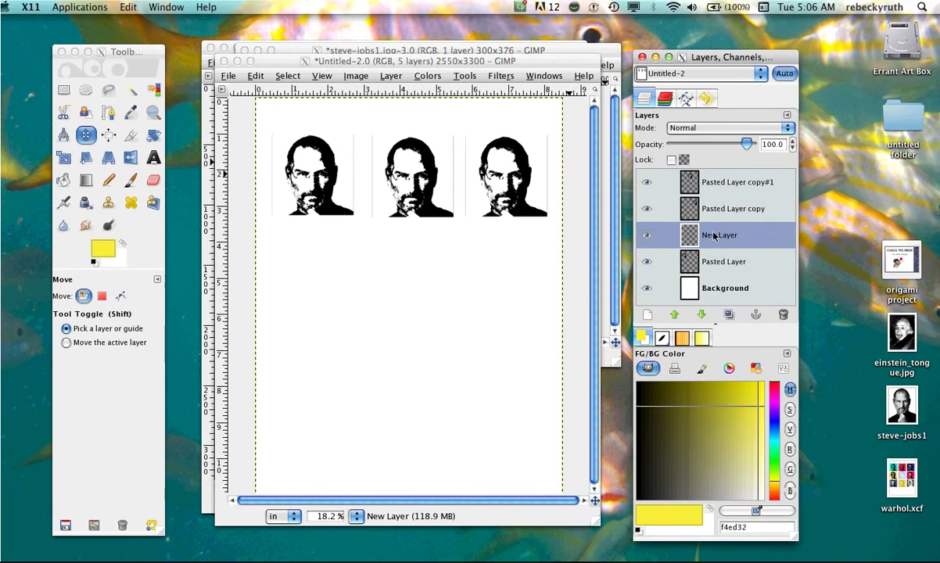
left_click_drag(704, 207, 714, 274)
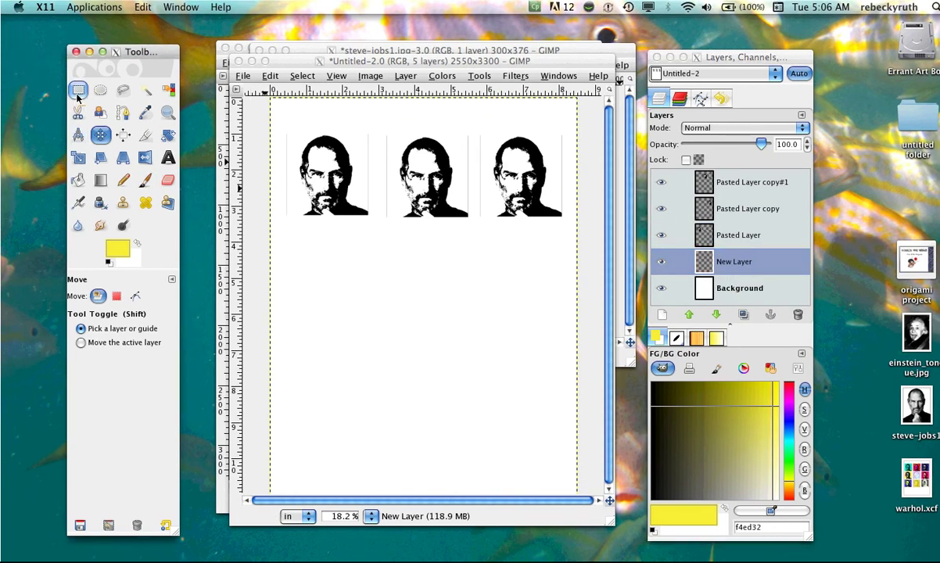
Step: Select a 692×693-pixel square around the first portrait, ready to fill with colour
left_click(77, 95)
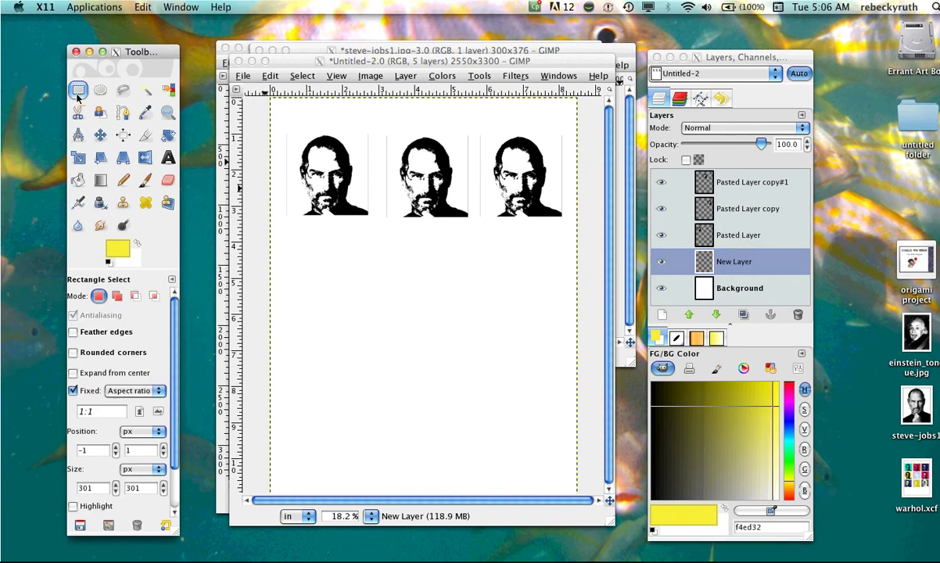
left_click(286, 131)
left_click(286, 131)
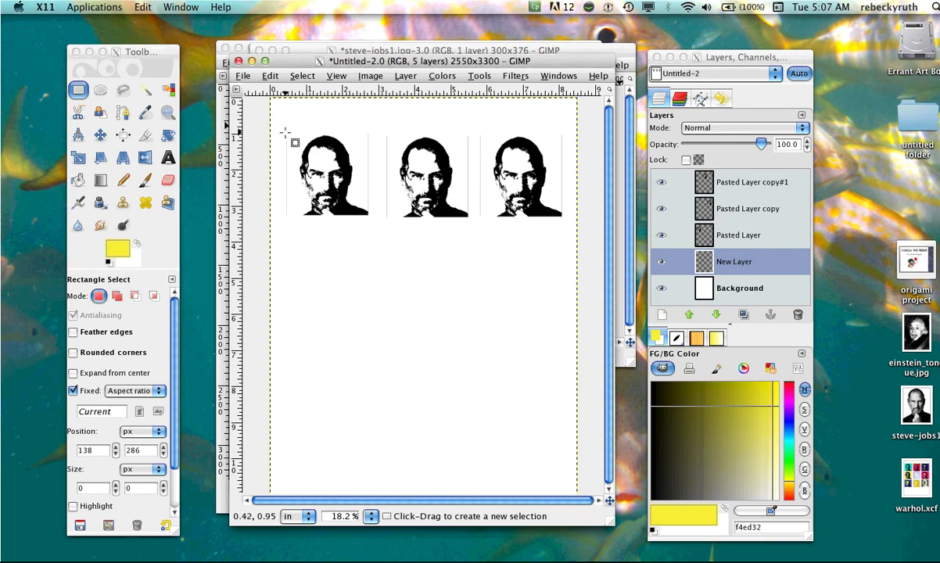
left_click(289, 138)
left_click_drag(287, 135, 368, 215)
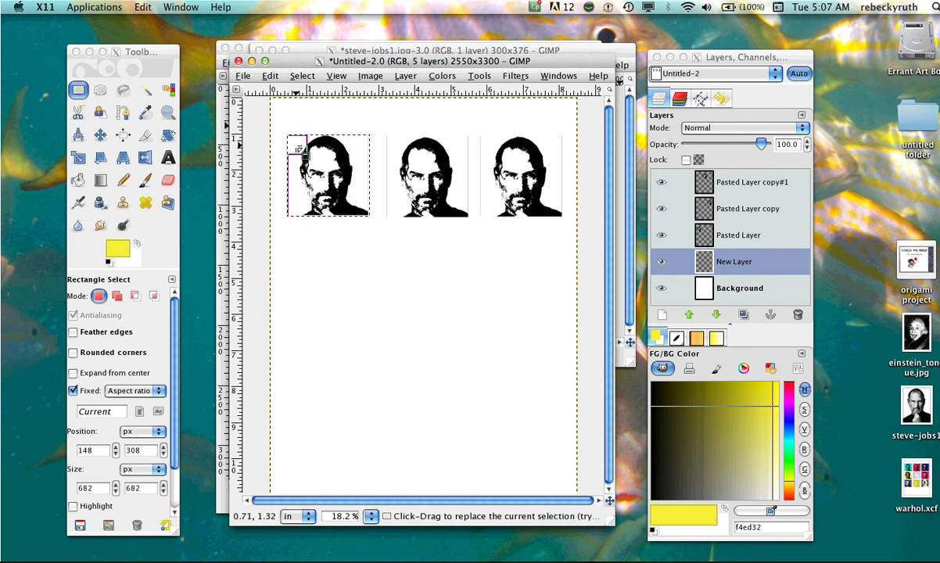
left_click_drag(300, 149, 300, 148)
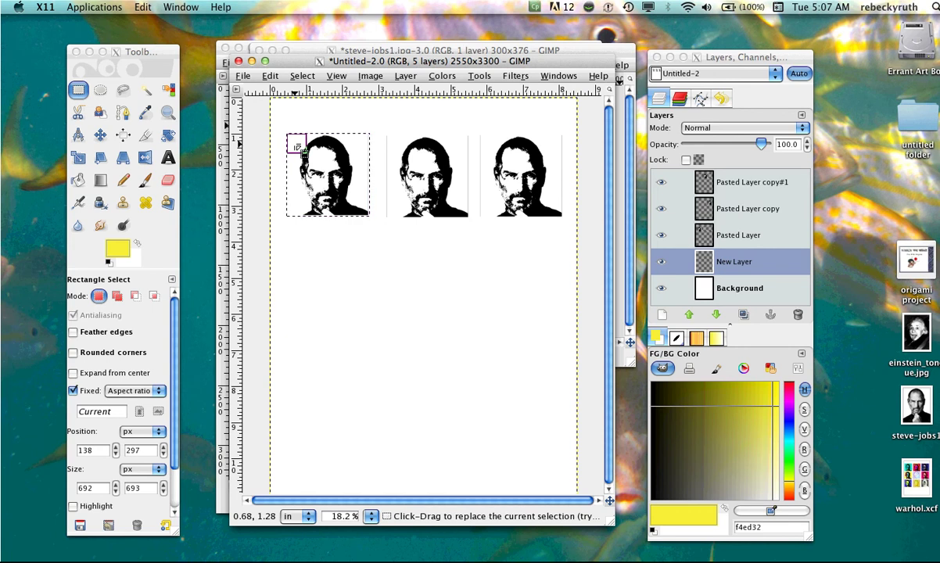
left_click(77, 181)
left_click(78, 181)
left_click(114, 249)
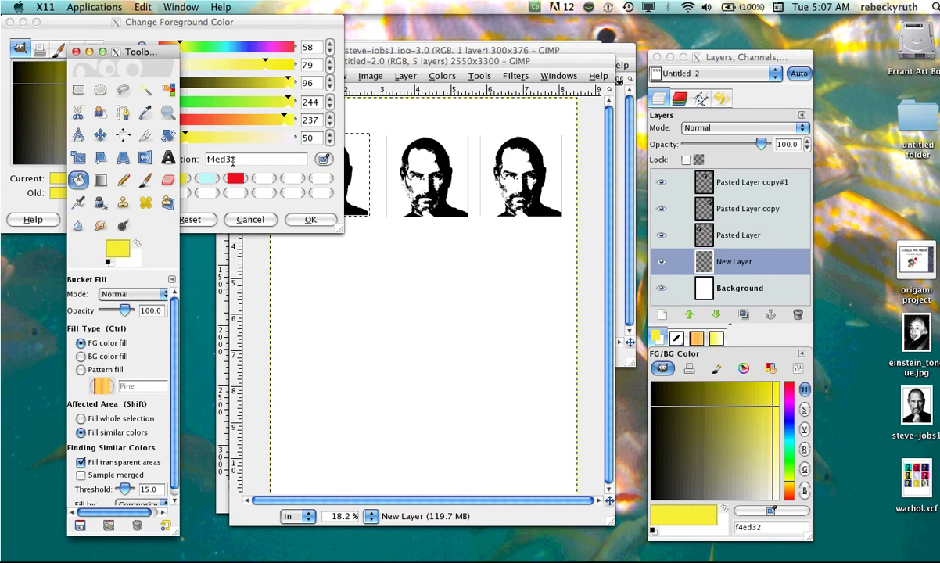
Step: Bucket-fill the first portrait's selected square with red eb0e18 on the New Layer
left_click(223, 169)
left_click(235, 177)
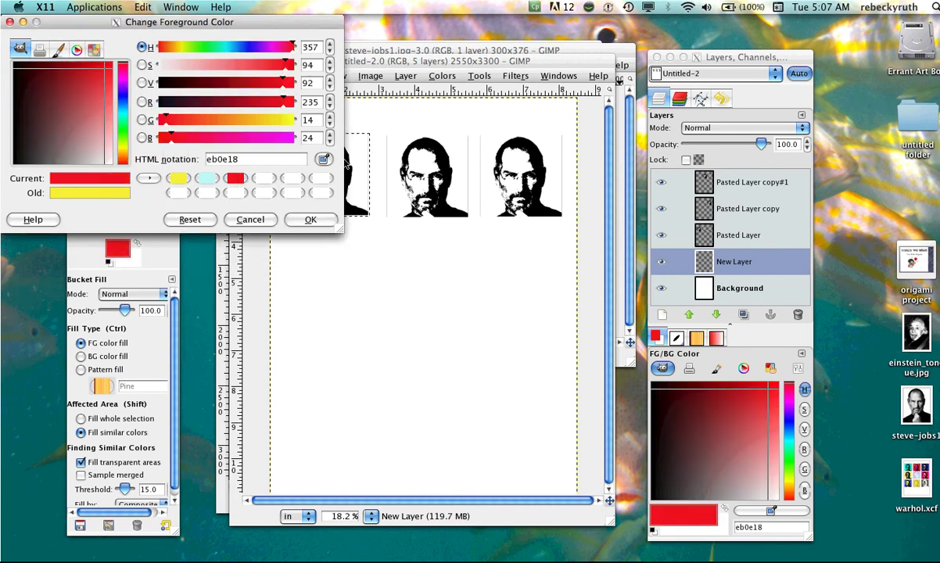
left_click(359, 153)
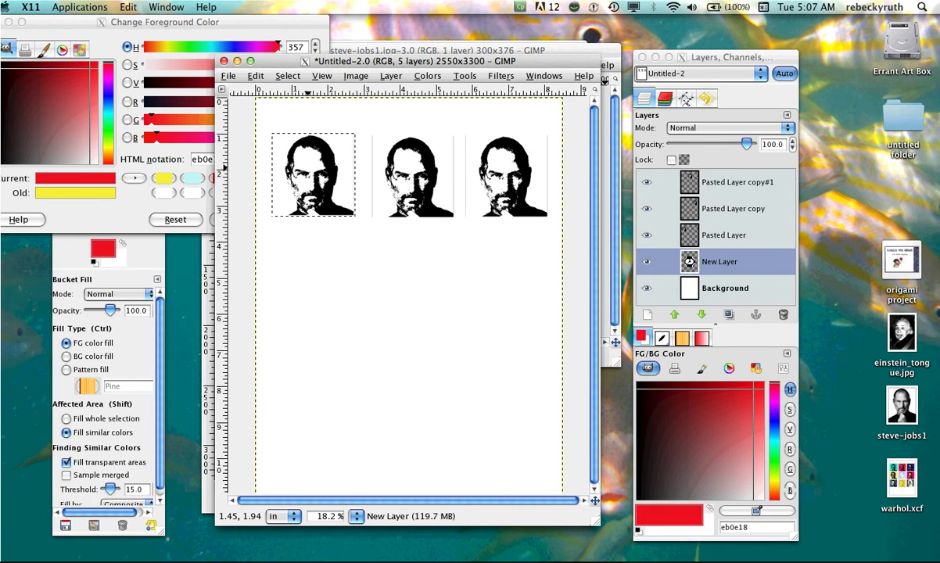
left_click(304, 148)
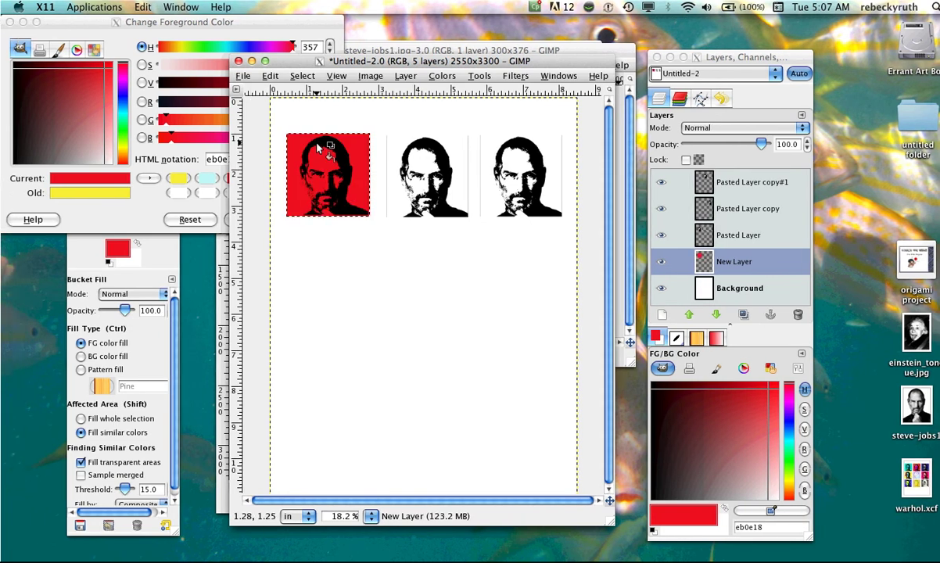
left_click(162, 250)
left_click(146, 180)
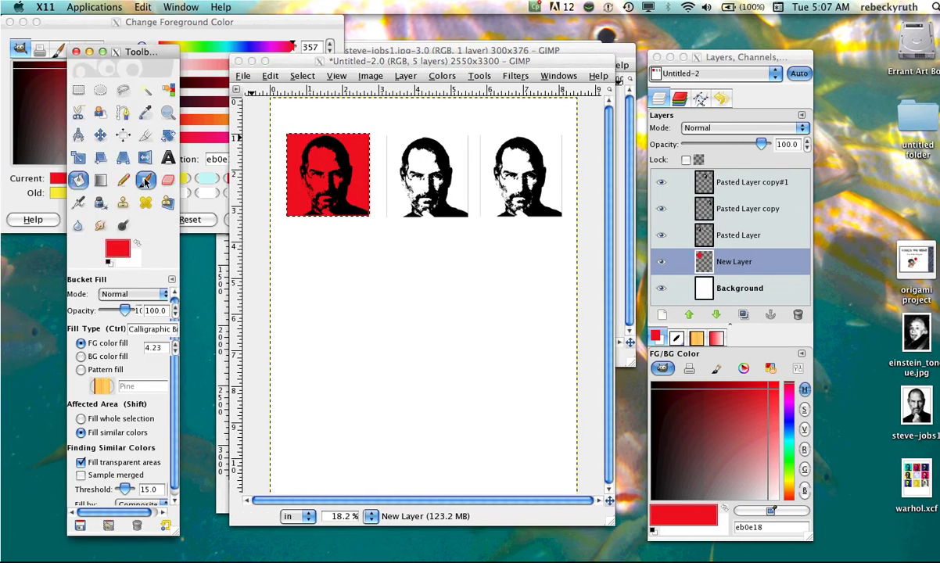
Step: Pick cyan 0eebe4 from the colour triangle and move the image window clear of the dialog
left_click(196, 150)
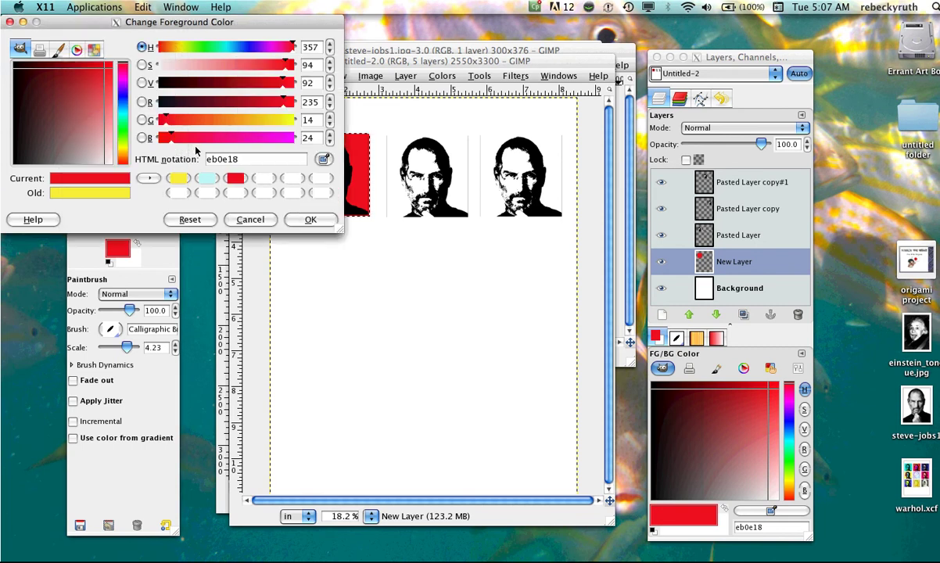
left_click(78, 49)
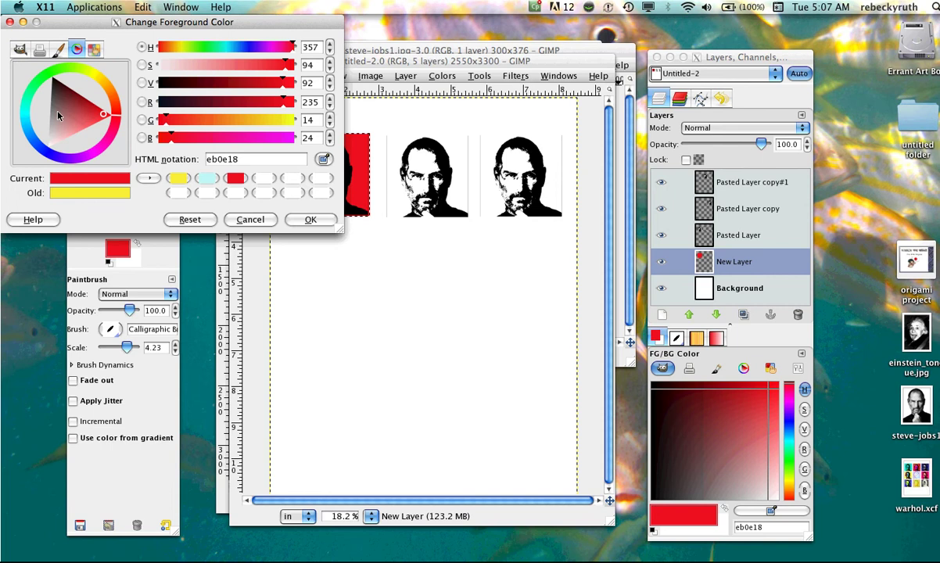
left_click(24, 114)
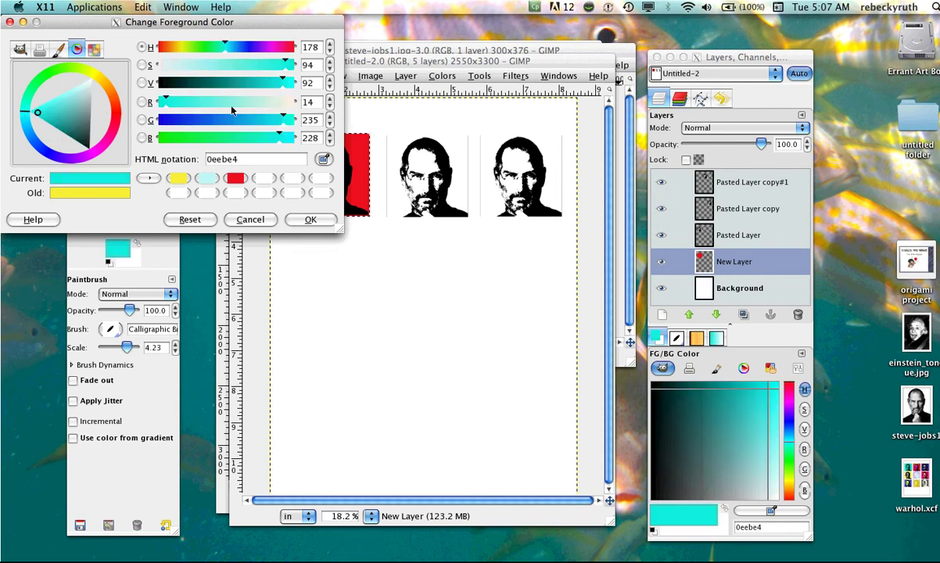
left_click(372, 63)
left_click_drag(371, 62, 514, 54)
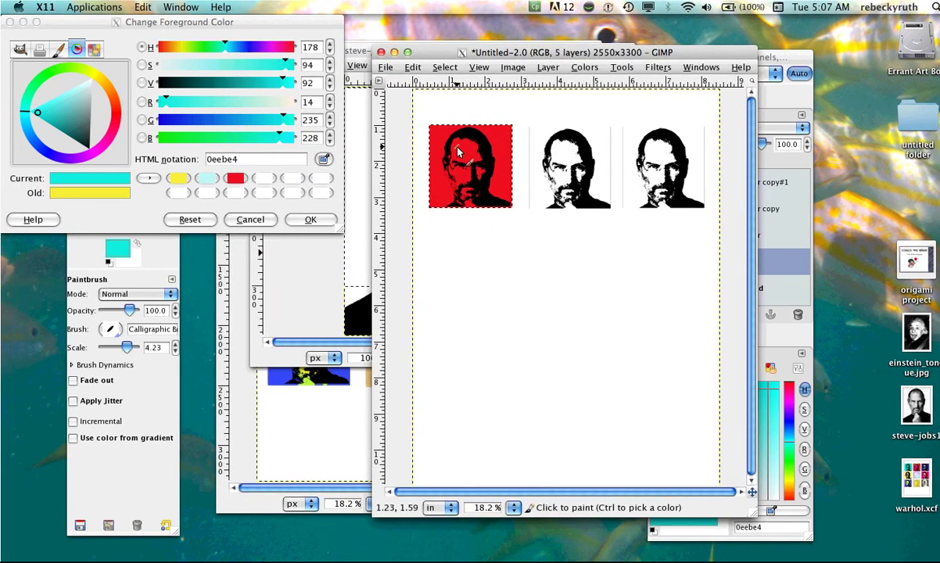
Step: Paint cyan over the red portrait's forehead, temple, face and chin
mouse_move(458, 151)
left_mouse_down()
mouse_move(478, 156)
mouse_move(450, 139)
mouse_move(451, 172)
left_mouse_up()
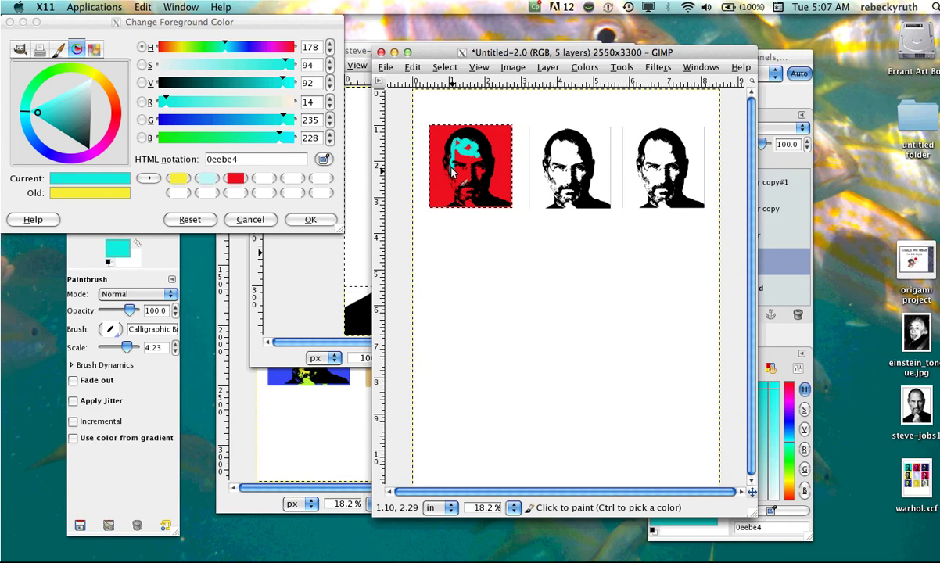
left_click_drag(452, 172, 452, 179)
mouse_move(451, 178)
left_mouse_down()
mouse_move(464, 156)
mouse_move(479, 174)
left_mouse_up()
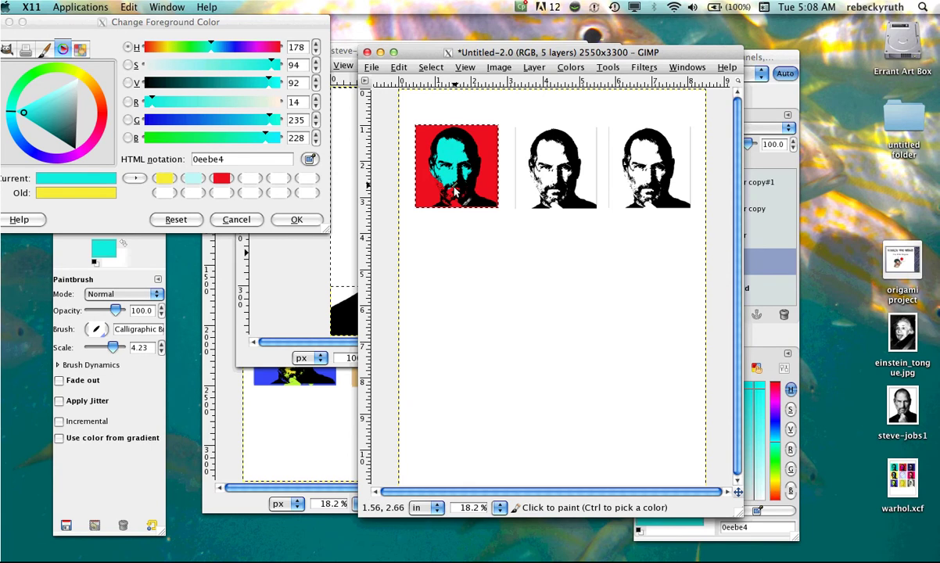
left_click_drag(455, 190, 452, 197)
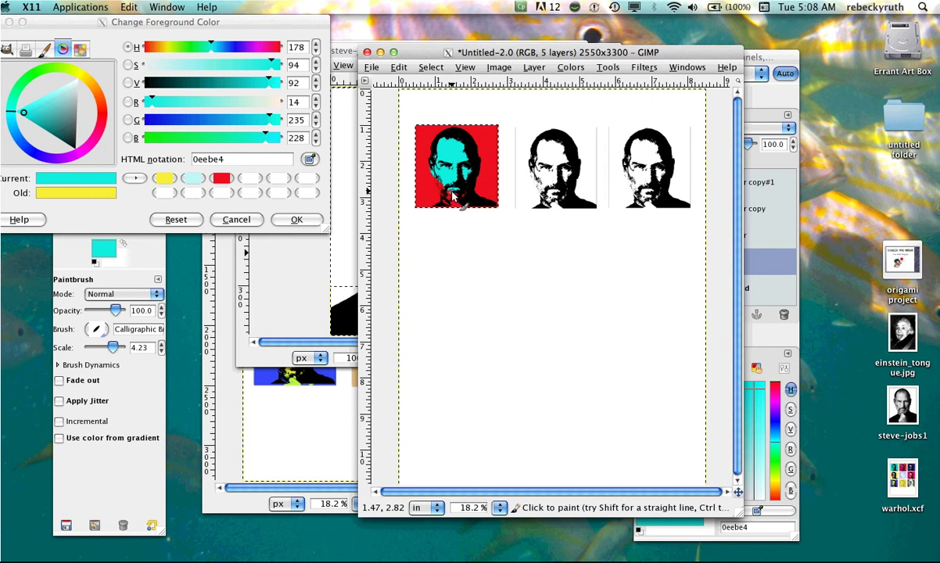
left_click_drag(452, 195, 448, 205)
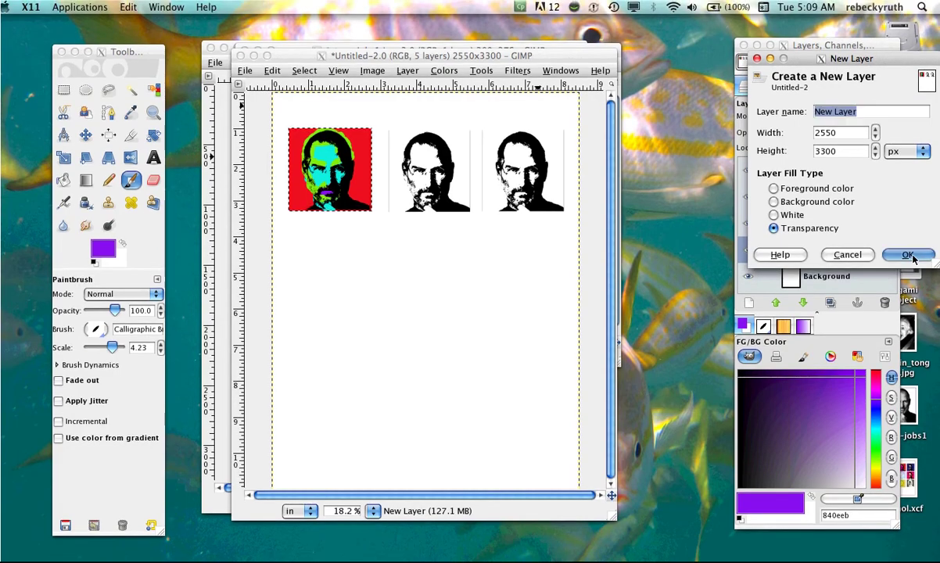
Step: Add two new transparent layers, move the Layers dock left, and select Pasted Layer
left_click(892, 252)
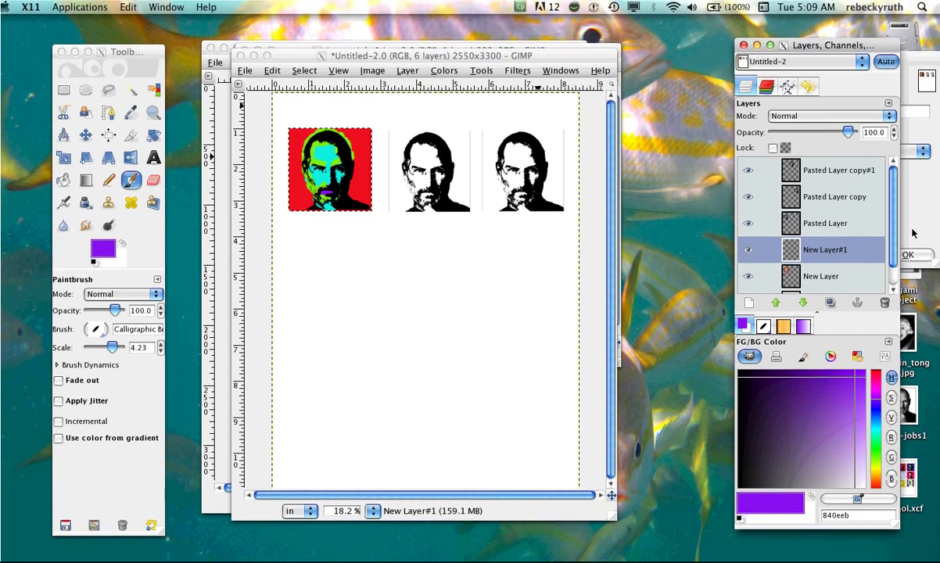
left_click(913, 233)
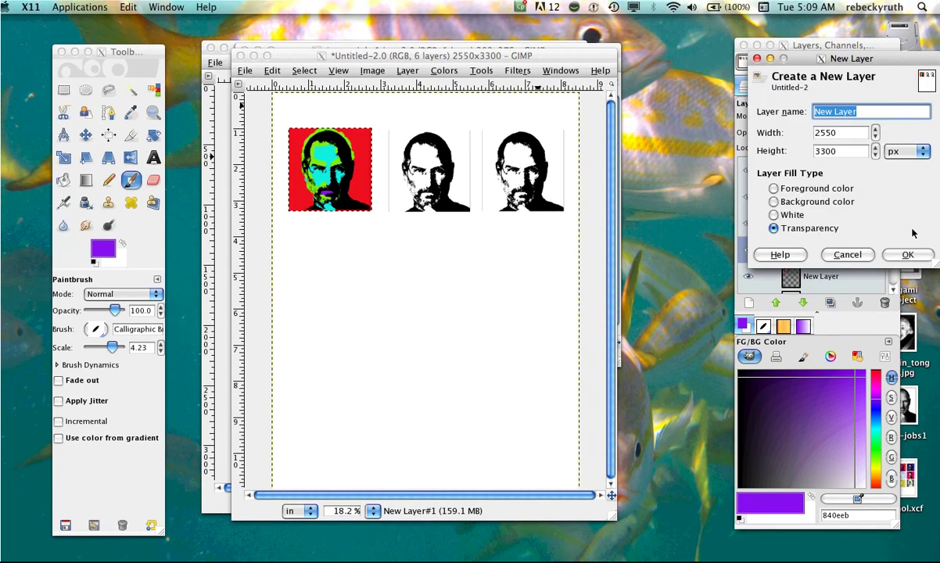
left_click(908, 252)
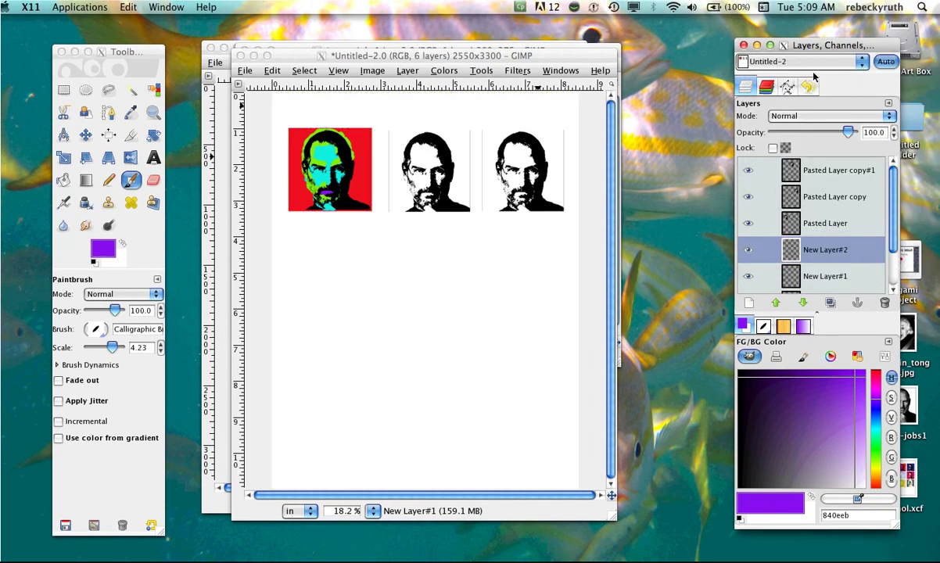
left_click_drag(764, 45, 695, 38)
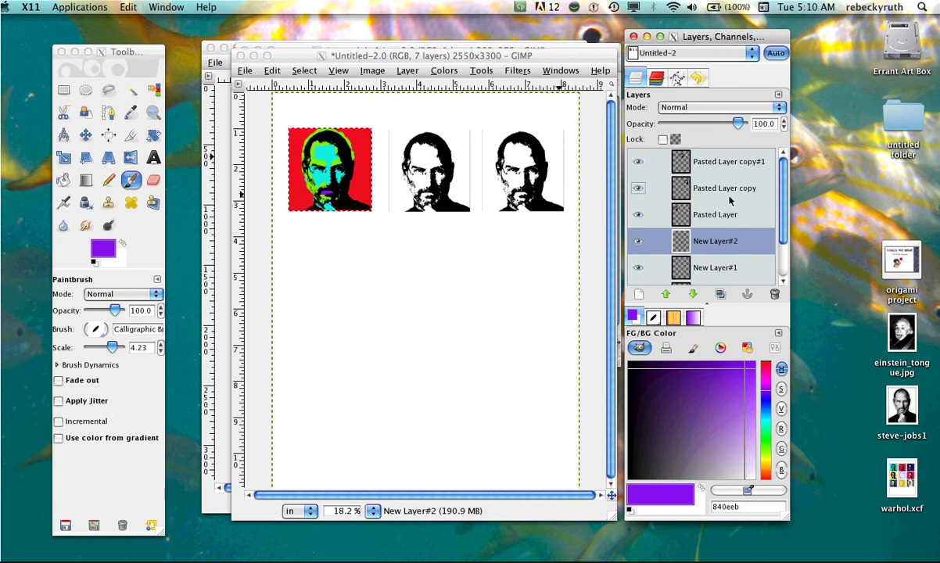
left_click(718, 219)
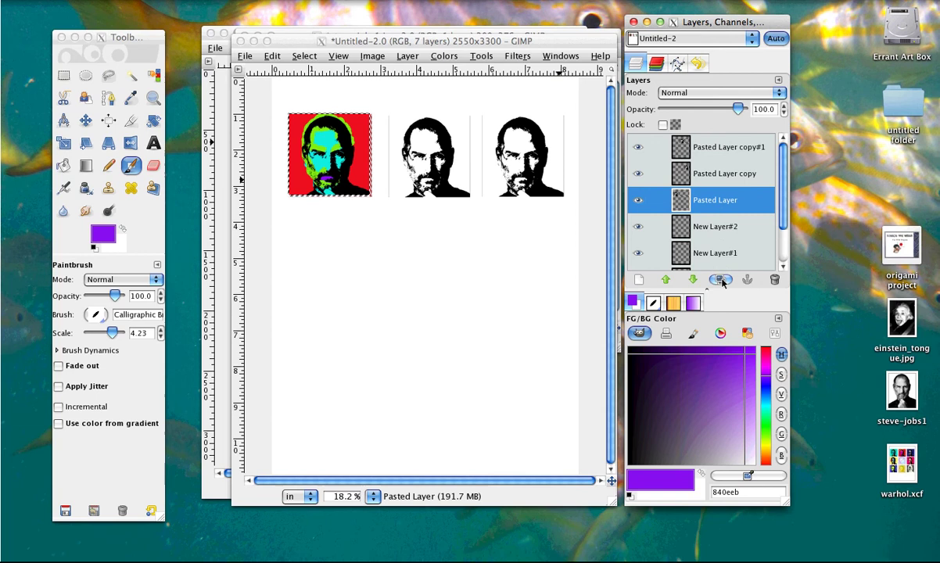
Step: Duplicate each of the three portrait layers: Pasted Layer, copy and copy#1
left_click(721, 282)
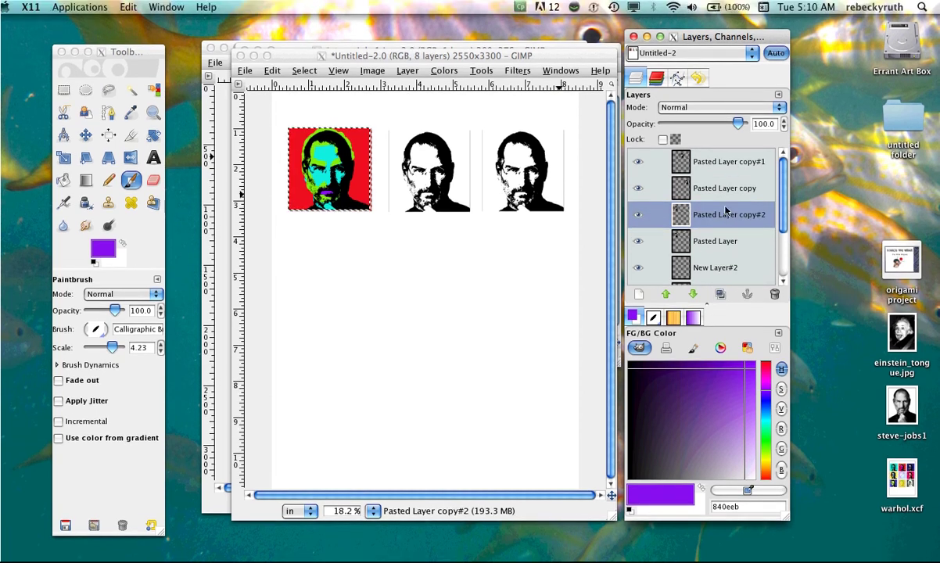
left_click(723, 193)
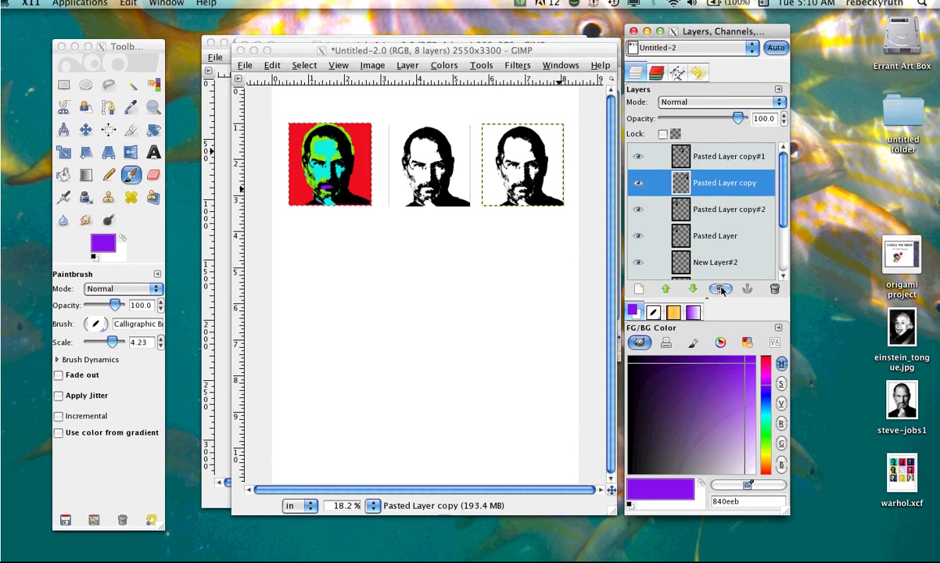
left_click(721, 294)
left_click(716, 154)
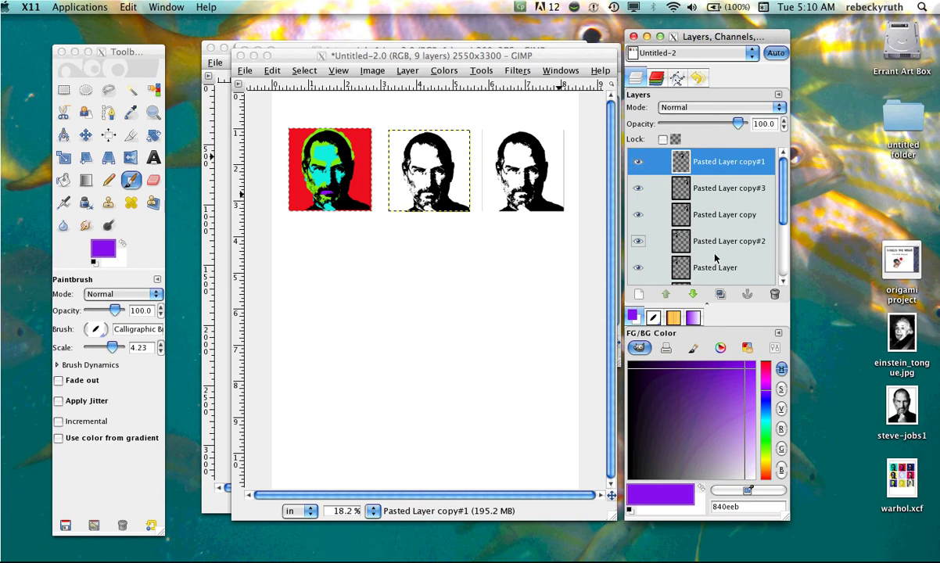
left_click(721, 290)
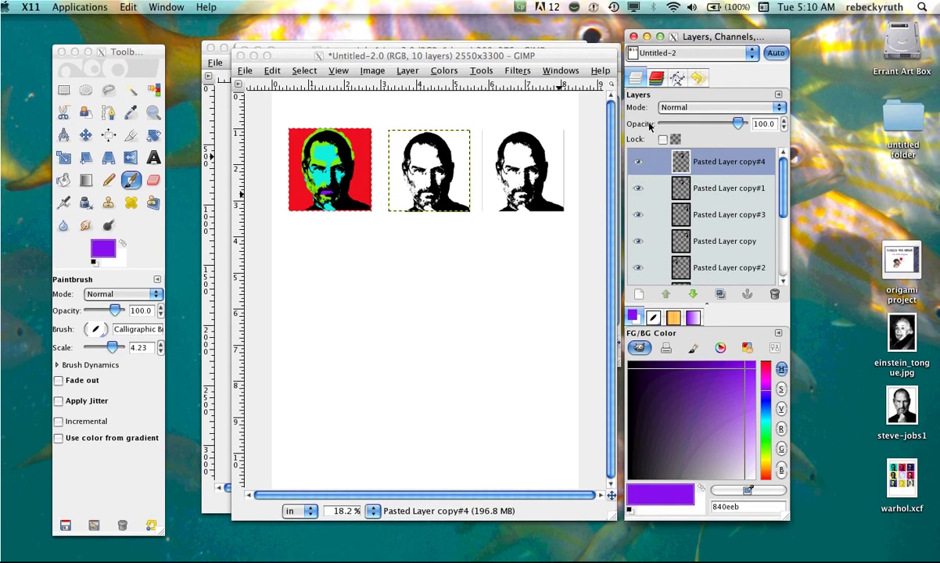
Step: Chain-link the three new portrait copies together
left_click(659, 161)
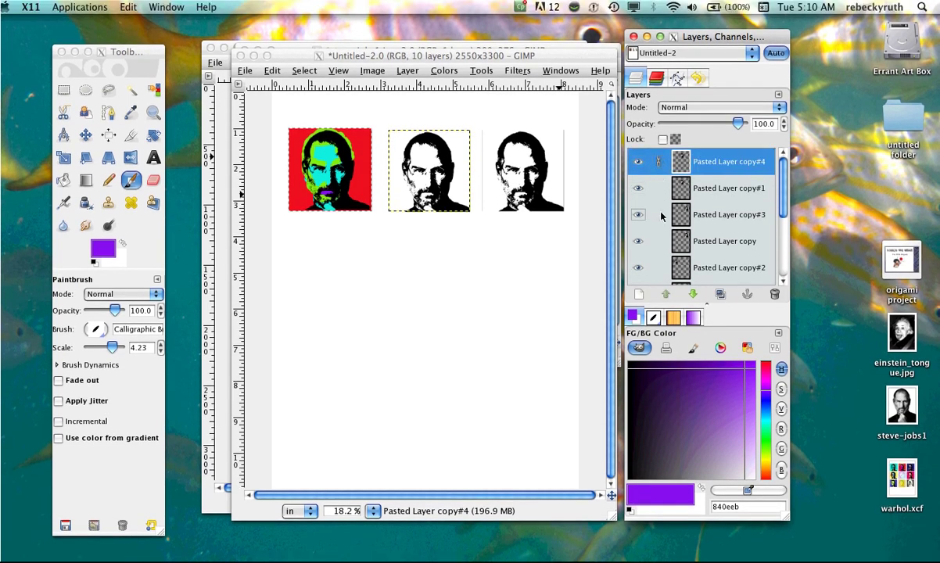
left_click(660, 215)
left_click(660, 267)
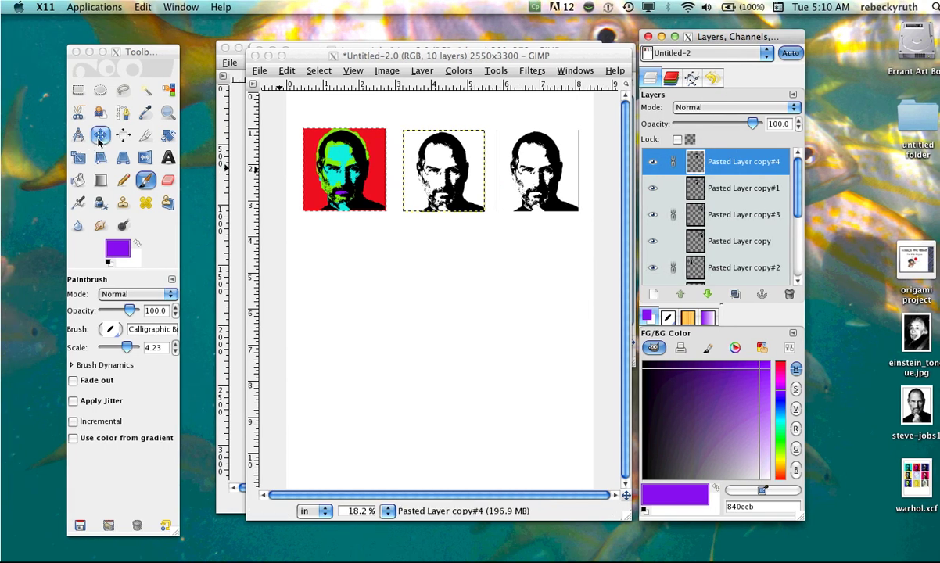
left_click(85, 137)
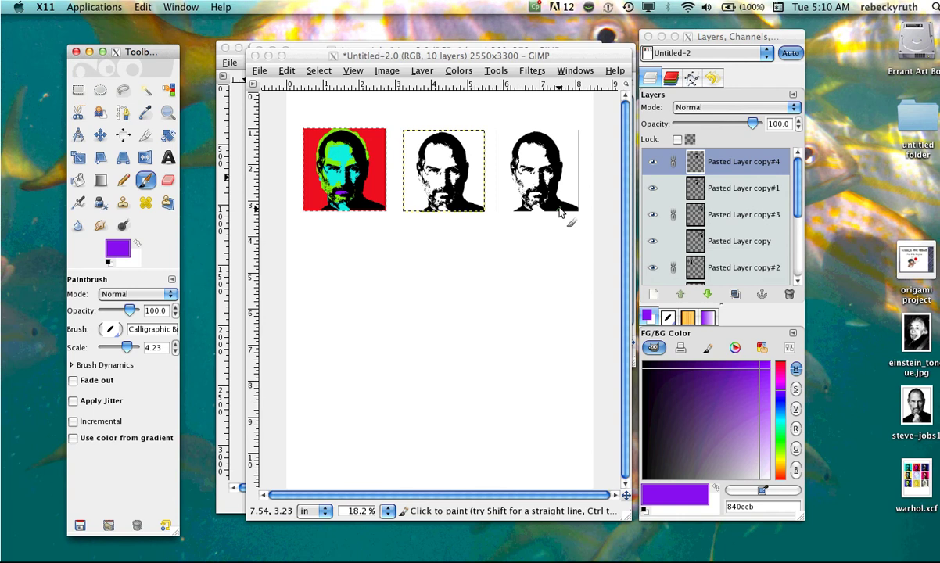
left_click(100, 135)
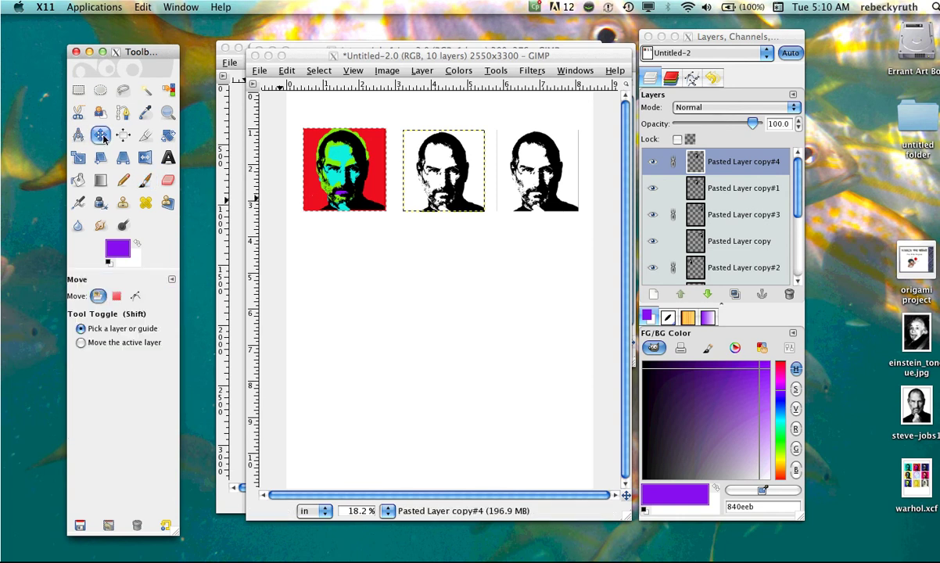
Step: Drag the linked portrait copies down with the Move tool beneath the first row
left_click(566, 208)
left_click_drag(563, 205, 562, 307)
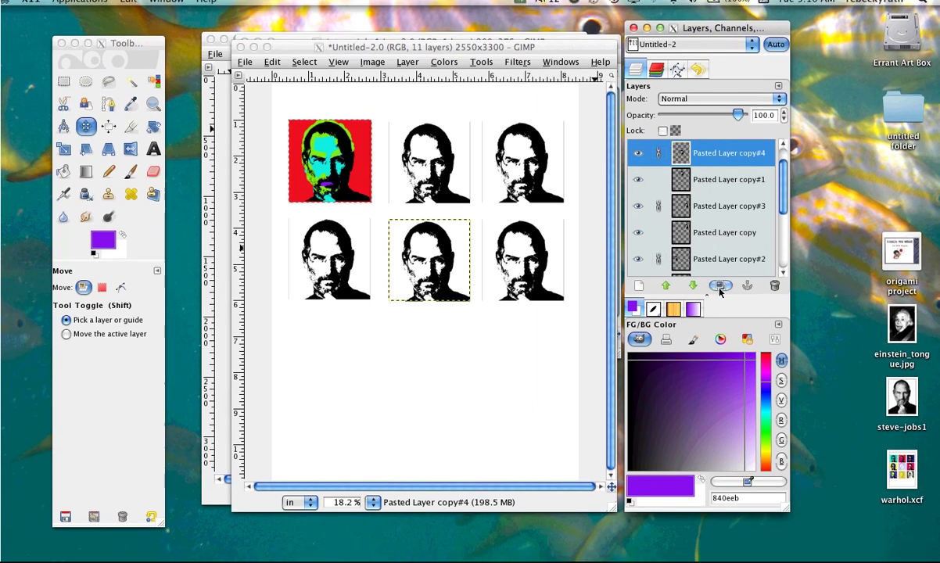
Step: Delete the extra duplicate, then duplicate the bottom-right and middle-row left portrait layers
left_click(721, 282)
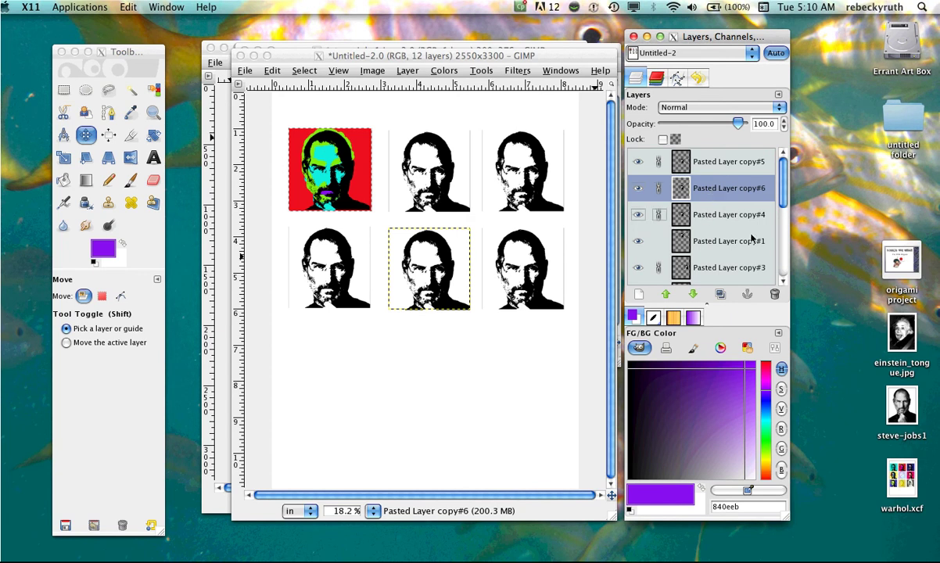
left_click(774, 294)
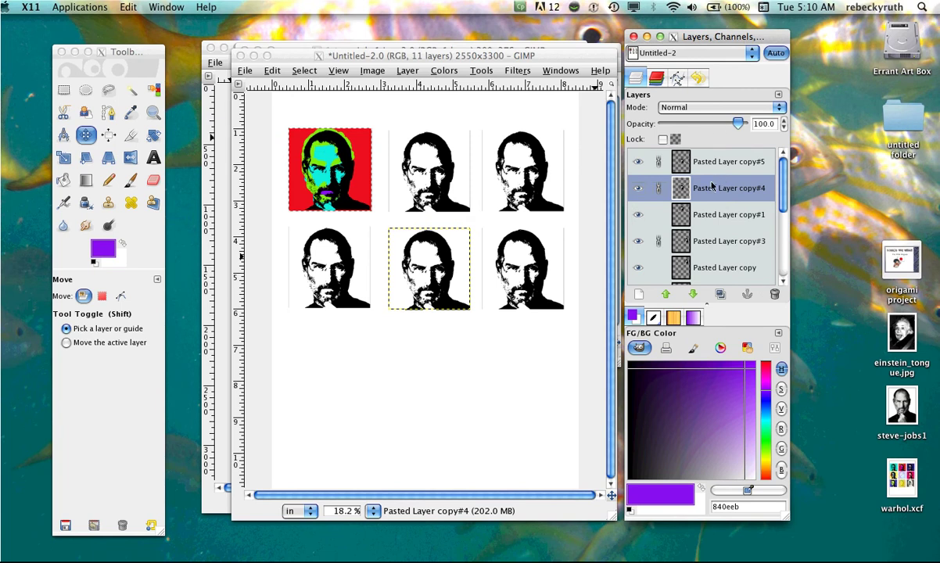
left_click(700, 239)
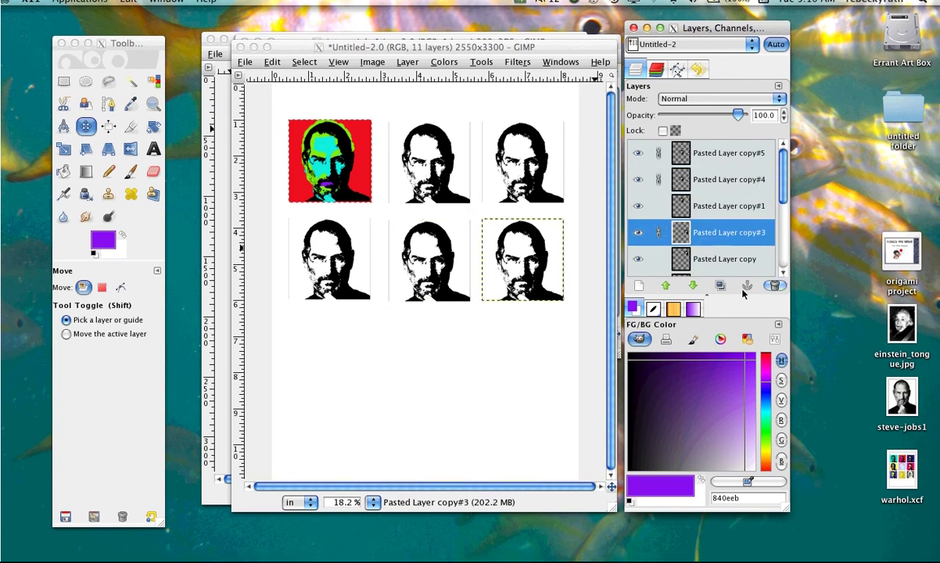
left_click(721, 280)
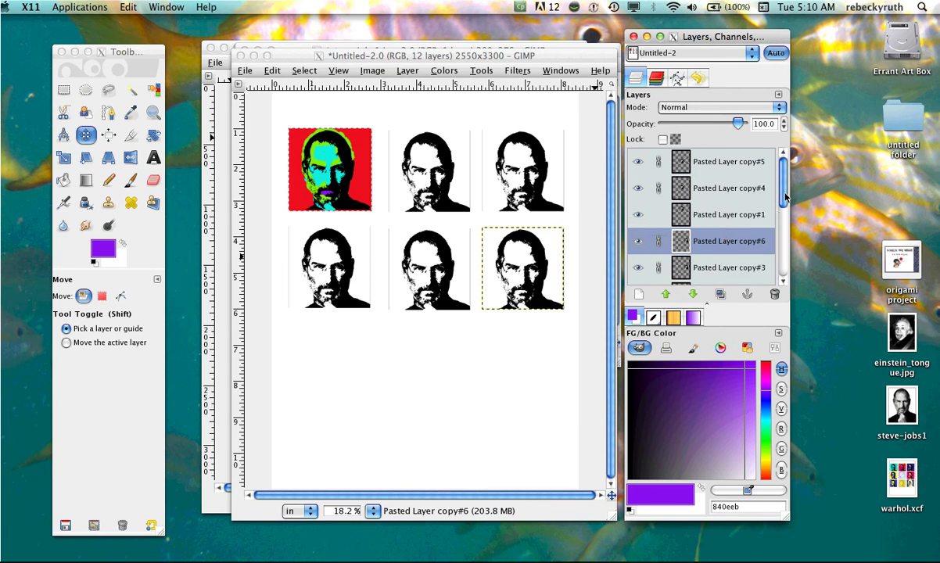
scroll(784, 198, "down", 3)
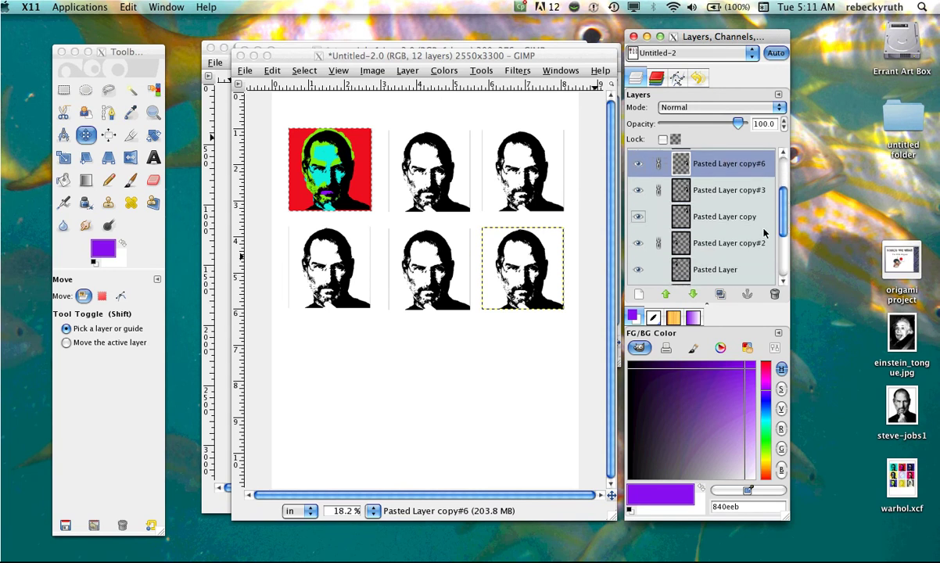
left_click(755, 245)
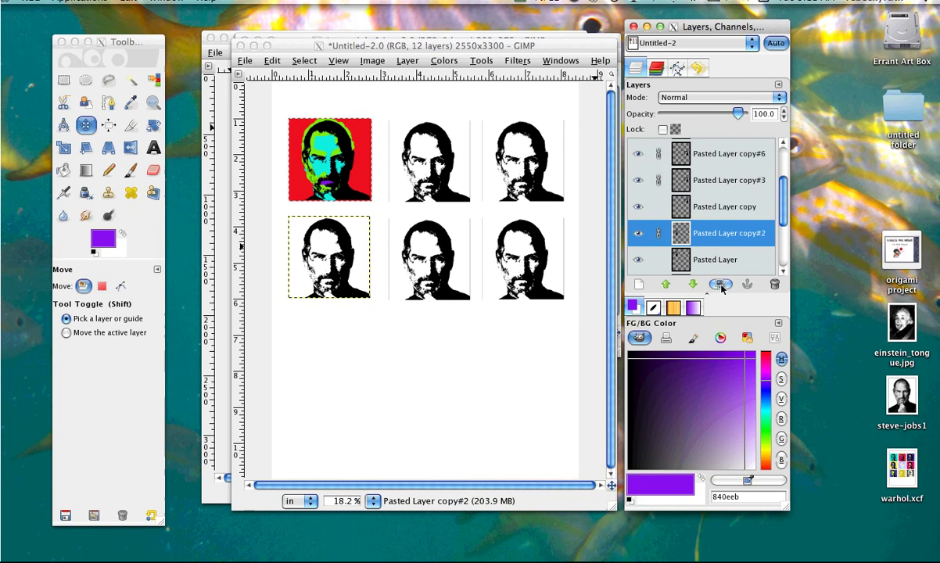
left_click(720, 294)
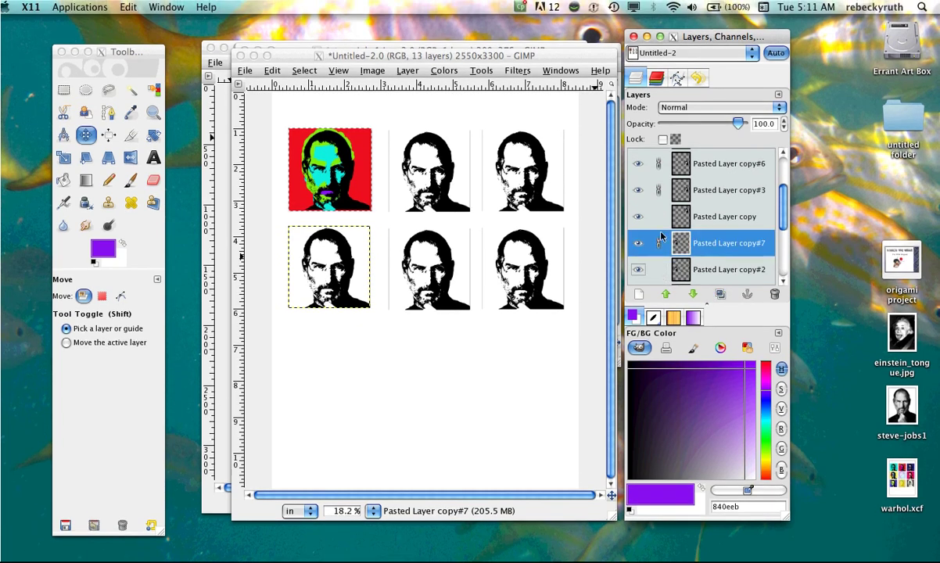
Step: Unlink copy#3 and copy#4, then drag the portrait copy down into a third row
left_click(659, 191)
left_click_drag(783, 205, 783, 177)
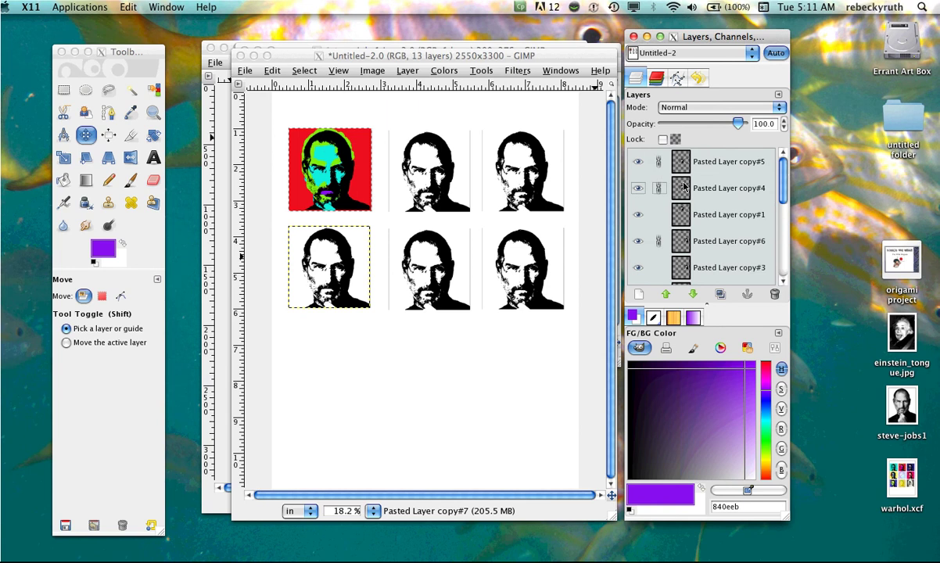
left_click(659, 190)
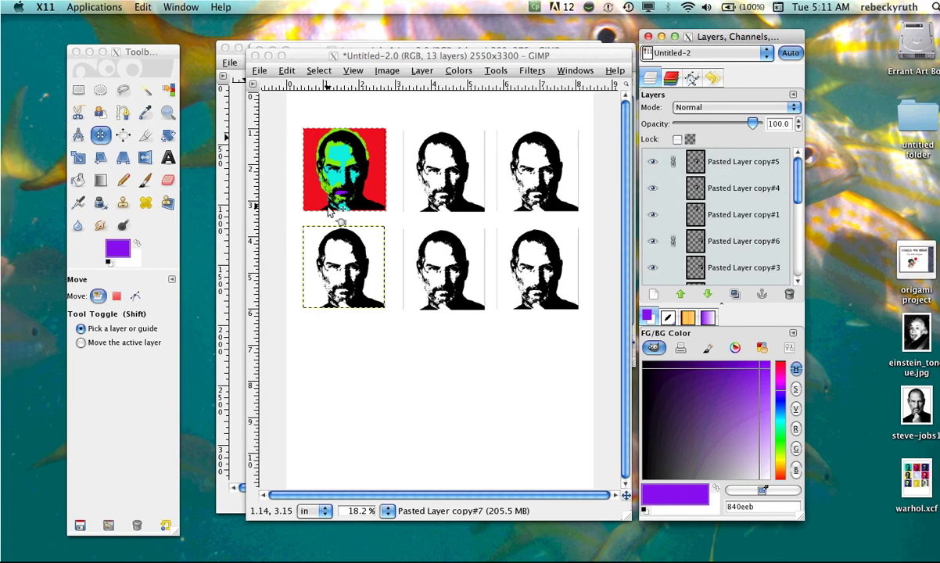
left_click(566, 302)
mouse_move(566, 302)
left_mouse_down()
mouse_move(559, 396)
mouse_move(569, 398)
left_mouse_up()
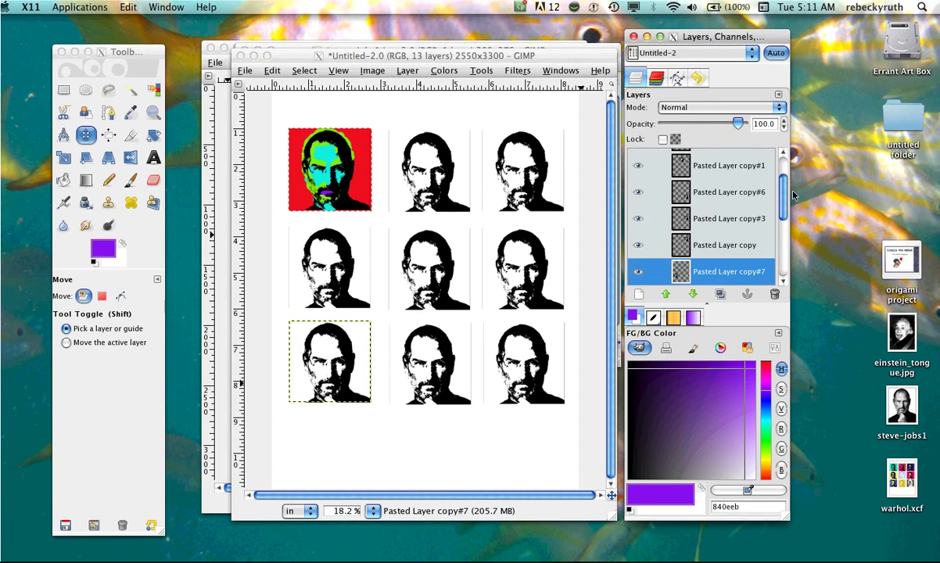
Step: Unlink Pasted Layer copy#5 and add a new transparent layer above New Layer
left_click_drag(784, 198, 785, 177)
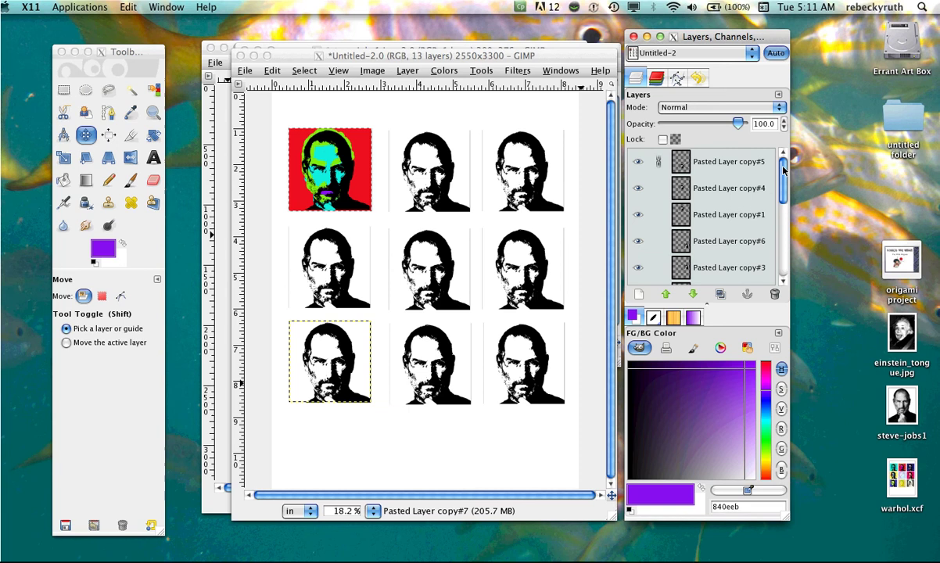
left_click(659, 161)
left_click_drag(785, 182, 785, 252)
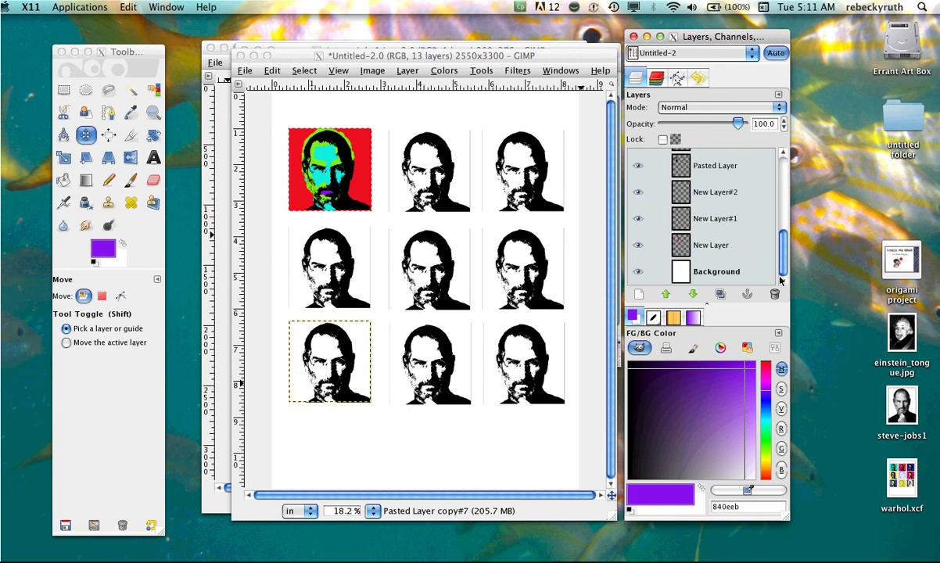
left_click(704, 247)
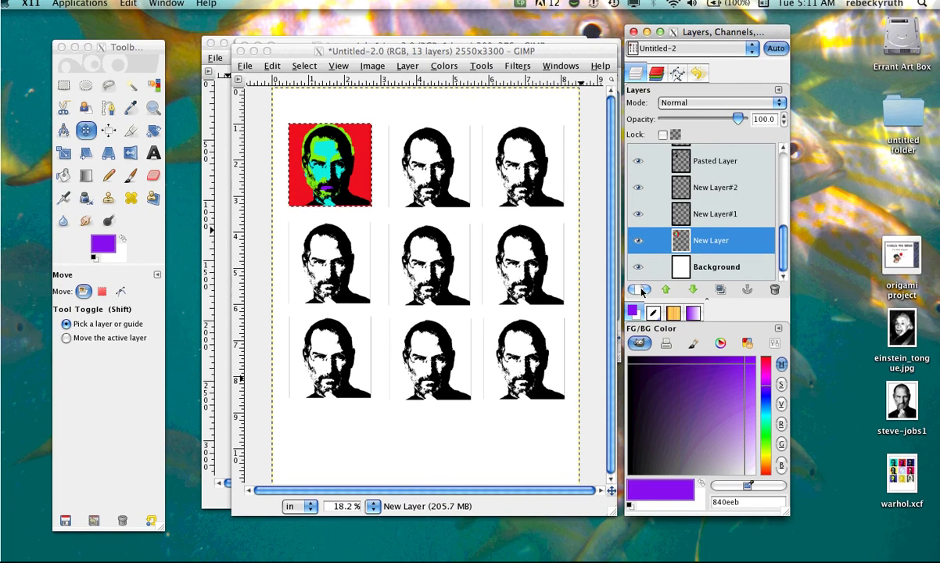
left_click(639, 294)
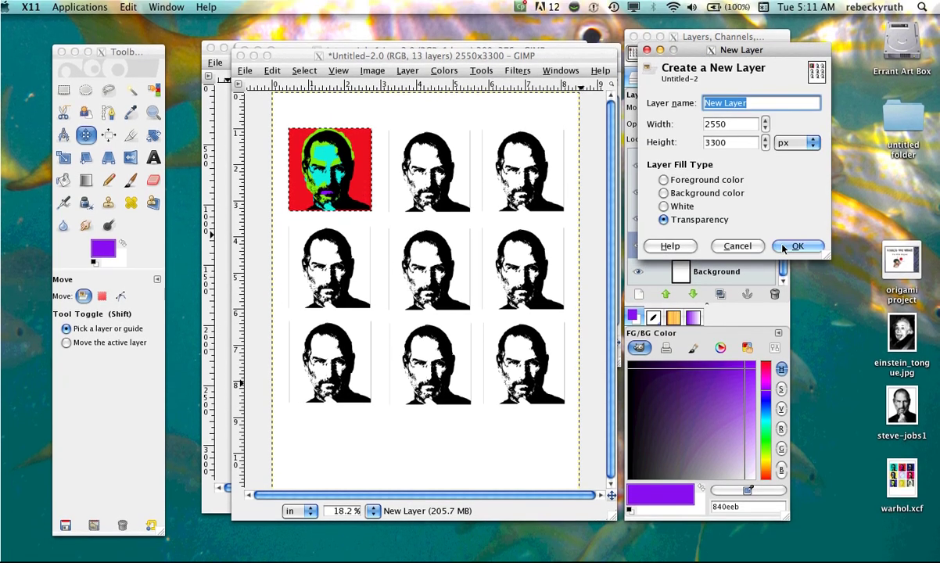
left_click(786, 237)
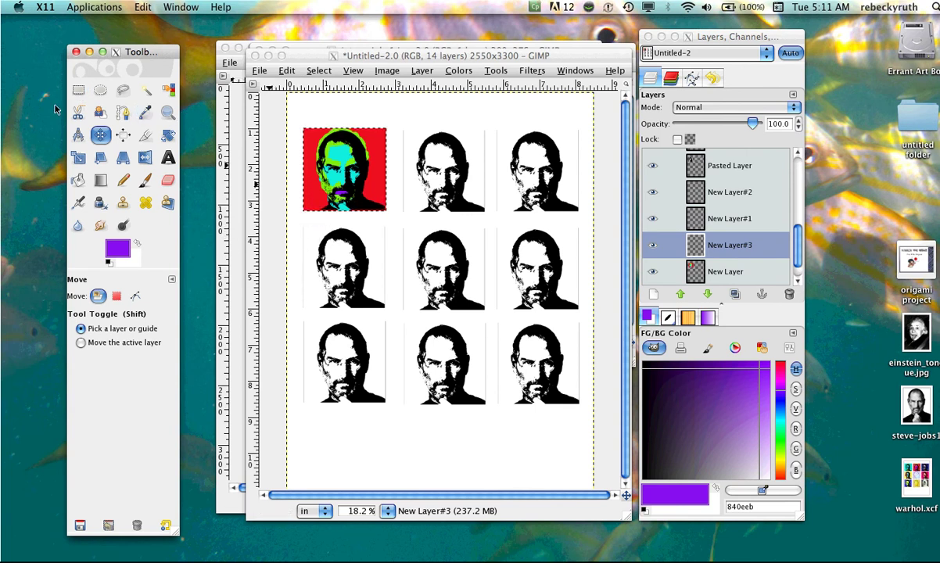
Step: Select a 694×693 square around the middle-row left portrait with fixed 1:1 Rectangle Select
left_click(77, 90)
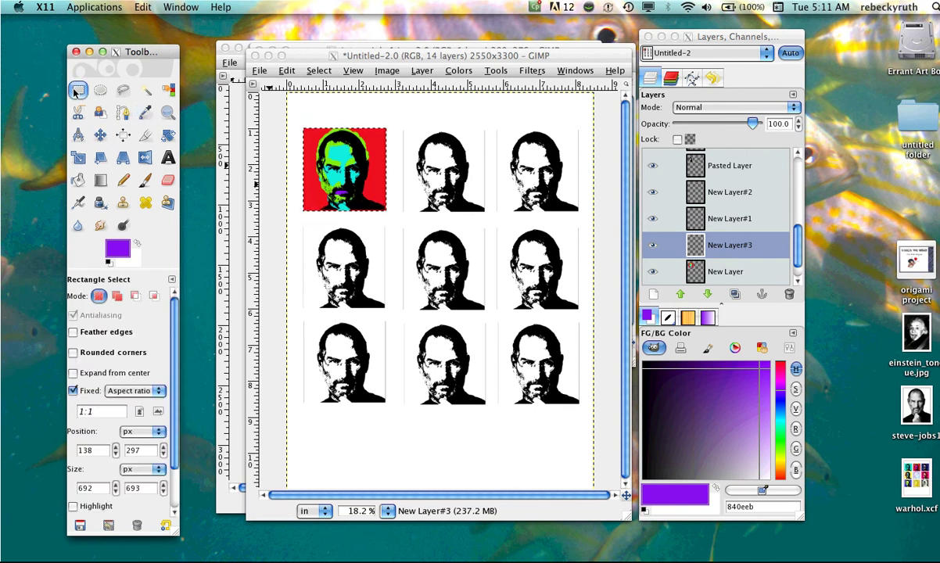
left_click(302, 227)
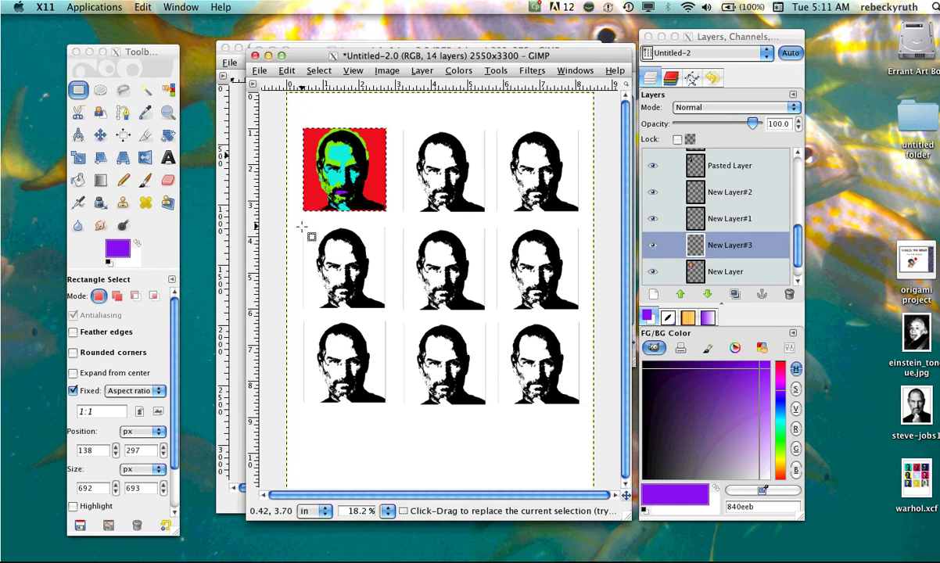
left_click_drag(302, 226, 337, 283)
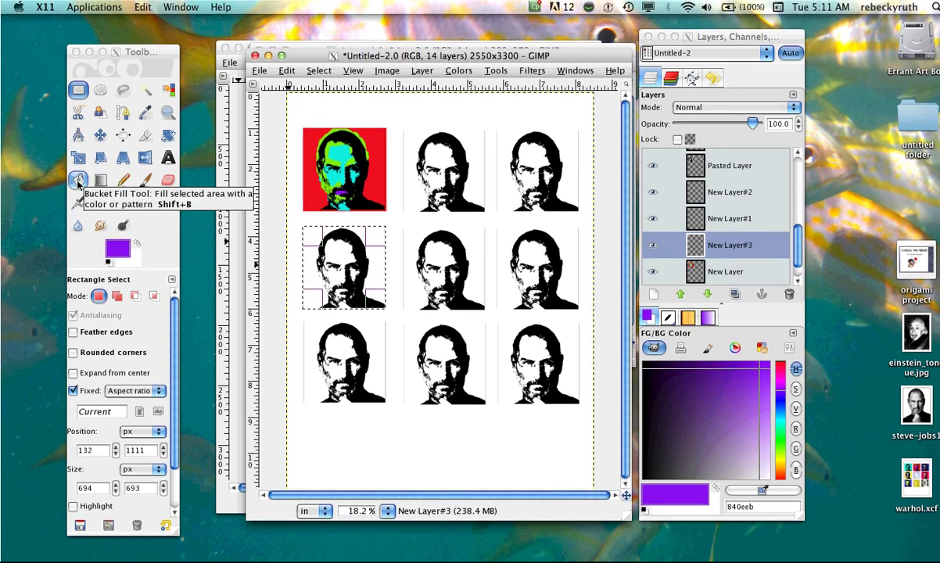
Step: Bucket-fill the square behind the middle-row left portrait with purple 840eeb on New Layer#3
left_click(78, 182)
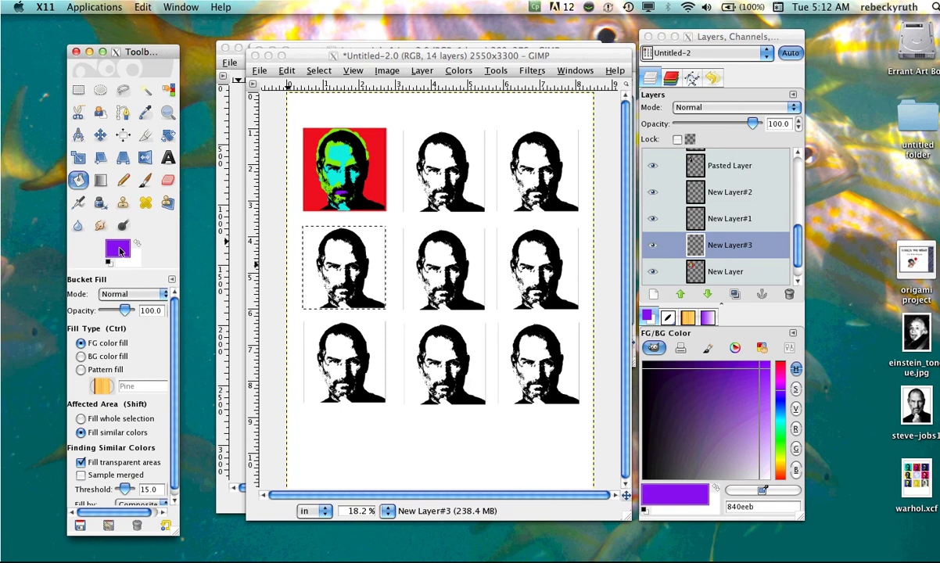
left_click(353, 266)
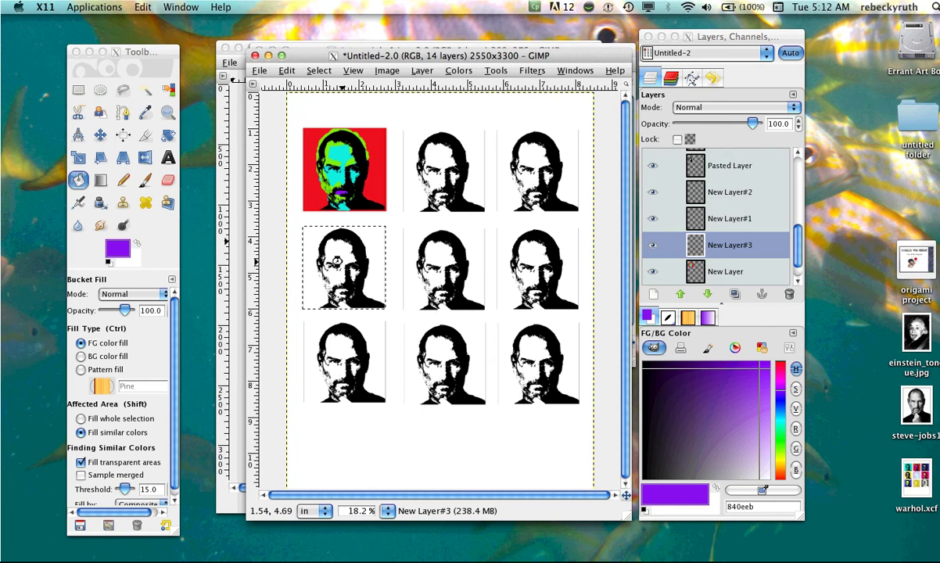
left_click(336, 263)
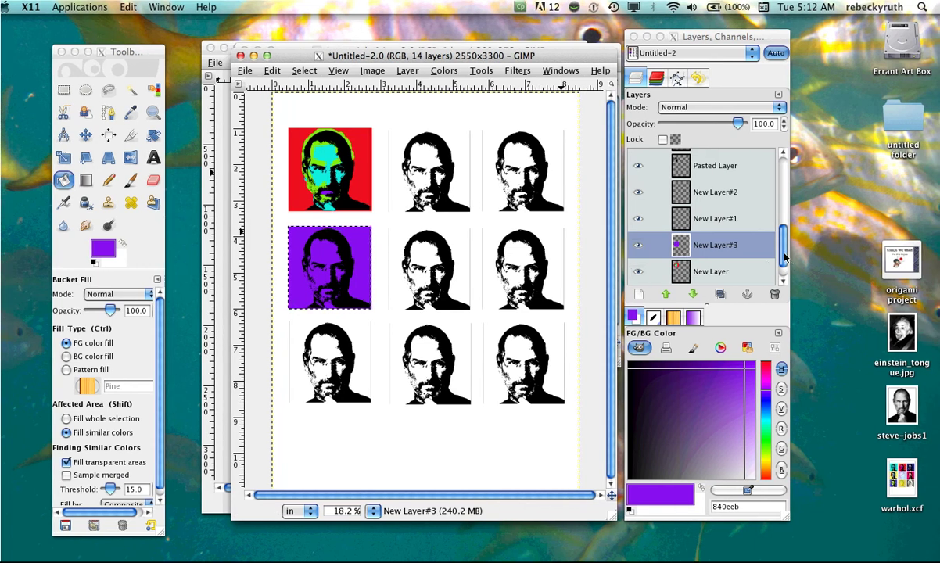
left_click(783, 254)
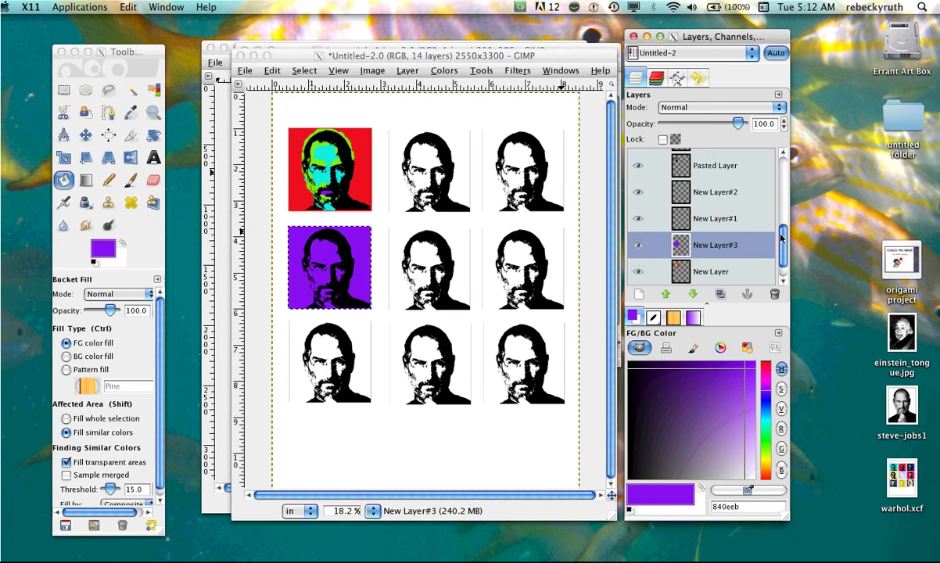
Step: On Pasted Layer copy#2, select the purple portrait's black areas with Select by Color (Shift+O)
left_click_drag(785, 242, 781, 215)
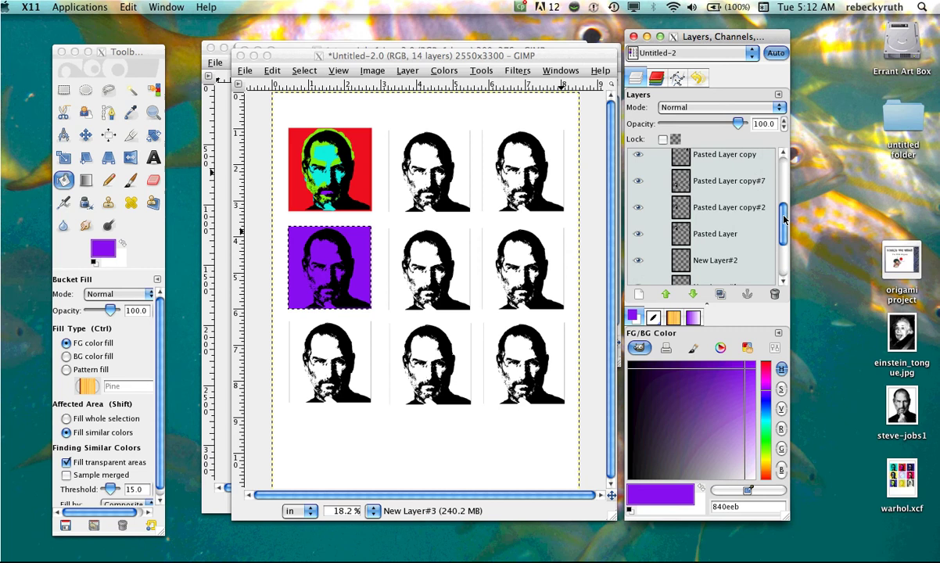
left_click(733, 215)
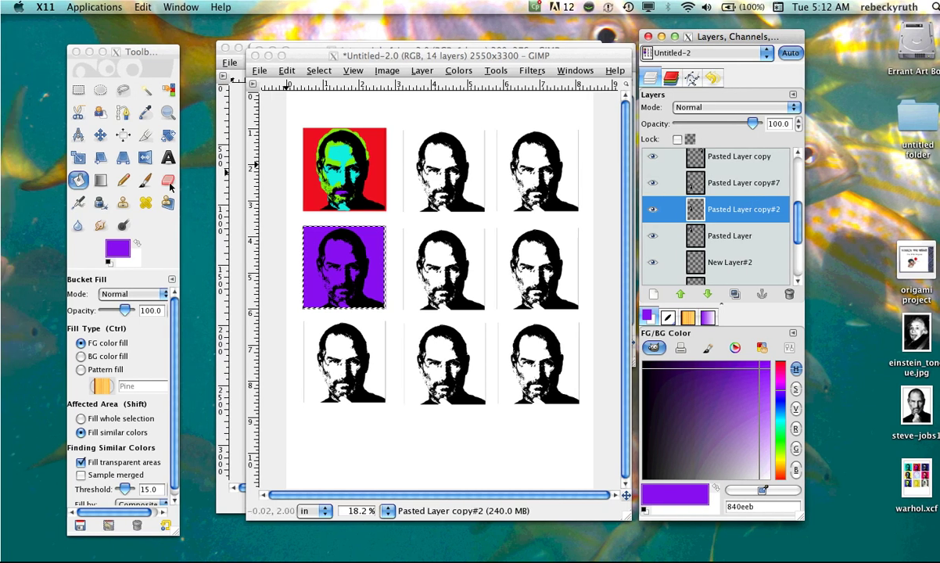
left_click(165, 92)
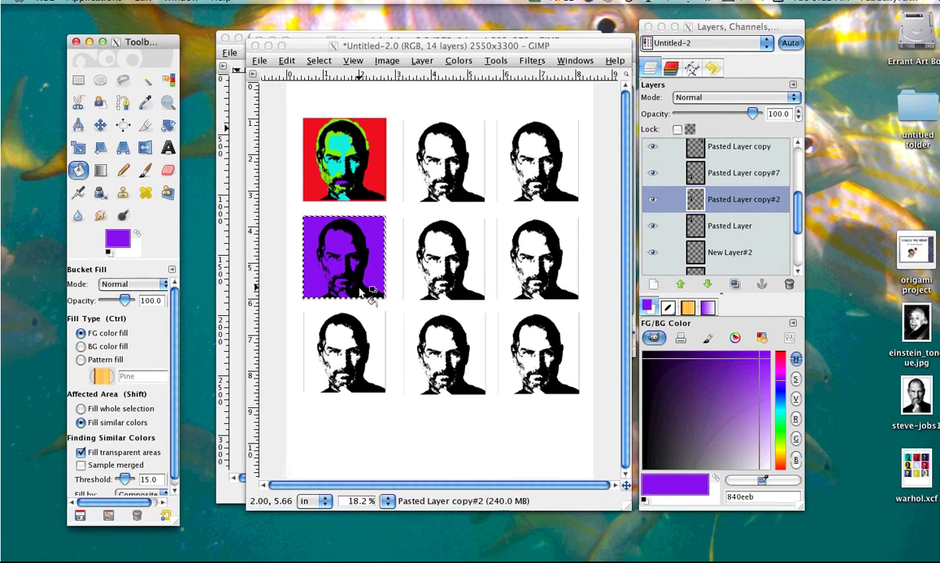
left_click(372, 291)
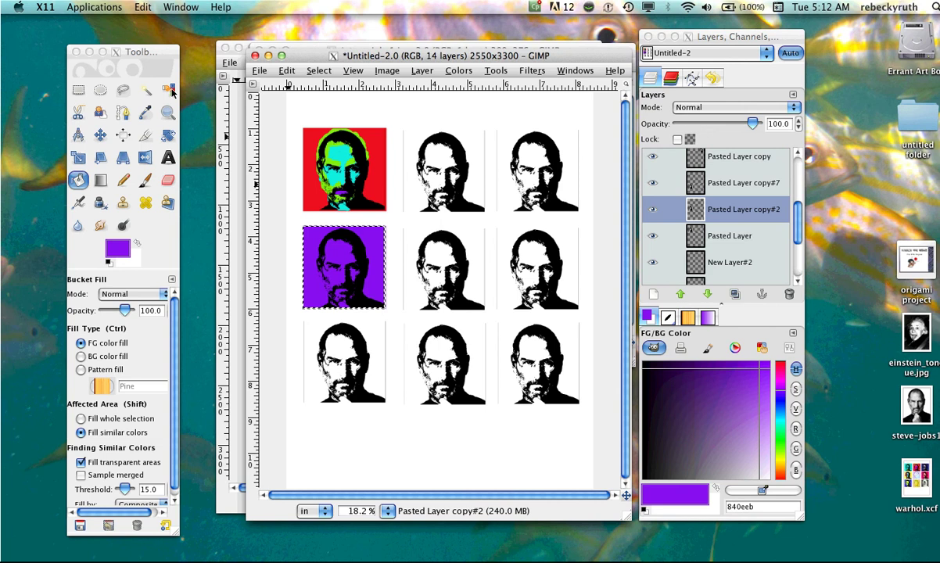
left_click(173, 92)
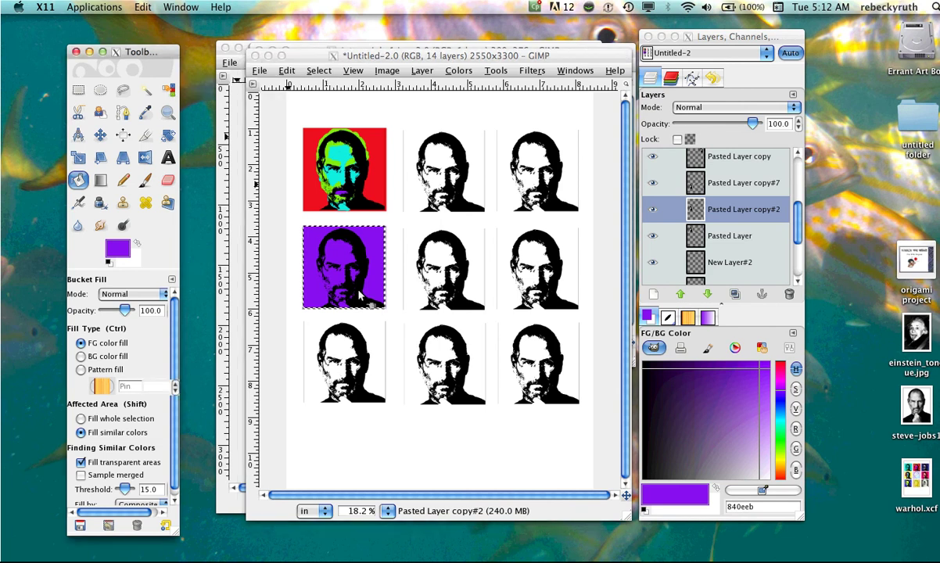
key("shift+o")
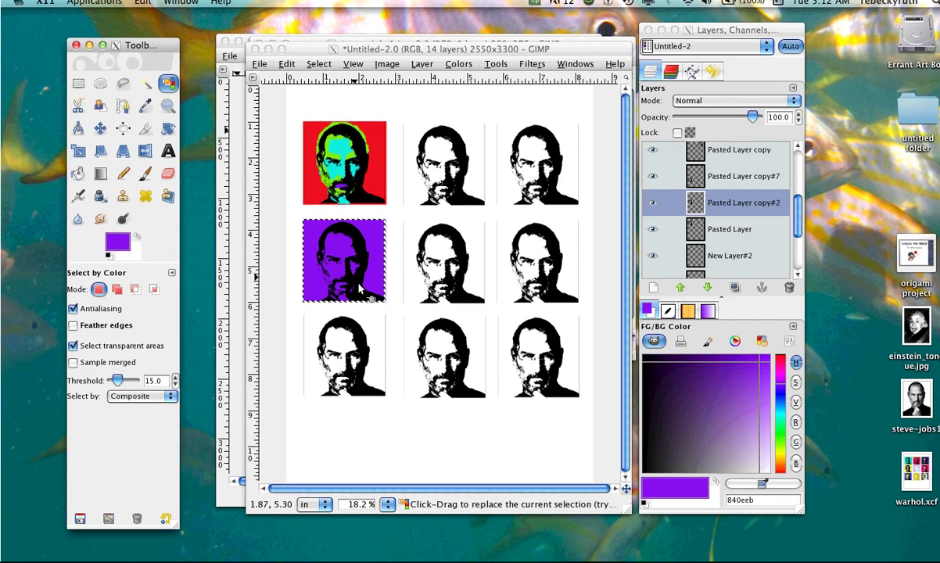
left_click(360, 296)
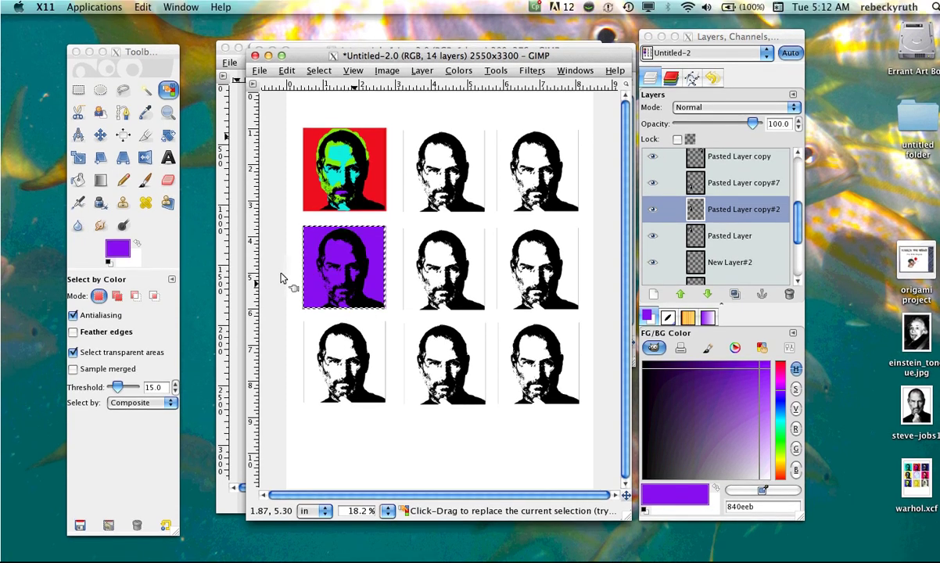
left_click(352, 296)
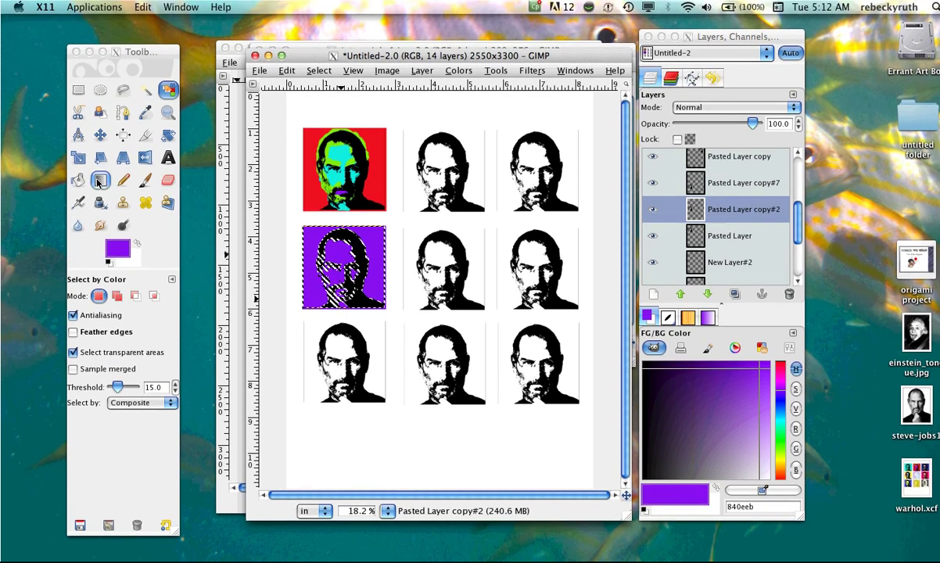
Step: Paint the selected black face and hair areas of the purple portrait white
left_click(143, 181)
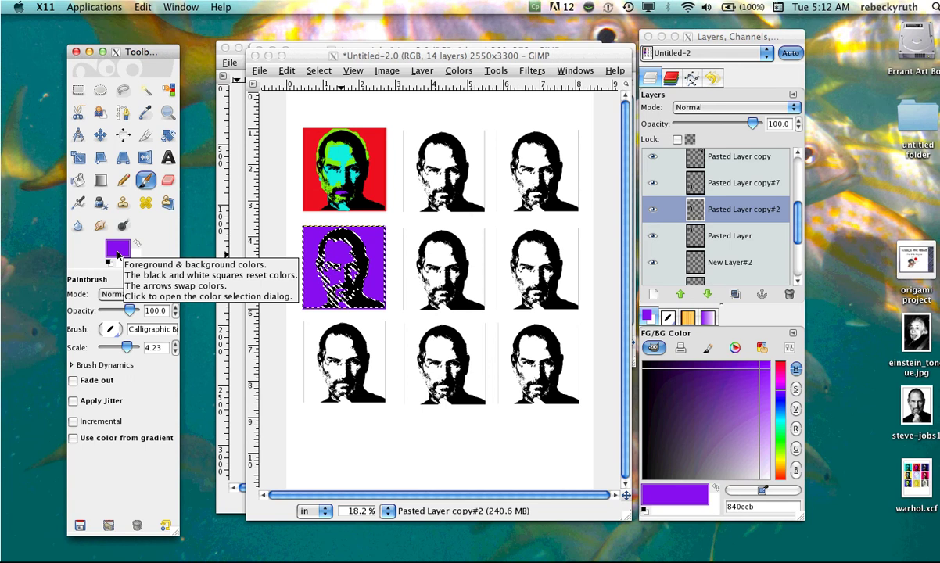
left_click(137, 245)
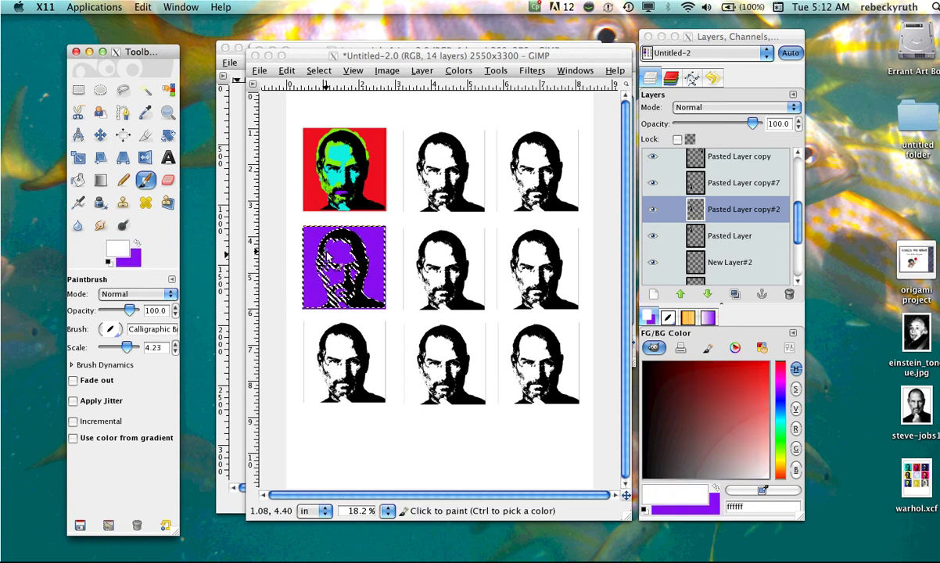
mouse_move(358, 258)
left_mouse_down()
mouse_move(362, 292)
mouse_move(354, 265)
mouse_move(349, 284)
mouse_move(341, 274)
mouse_move(345, 292)
mouse_move(322, 253)
left_mouse_up()
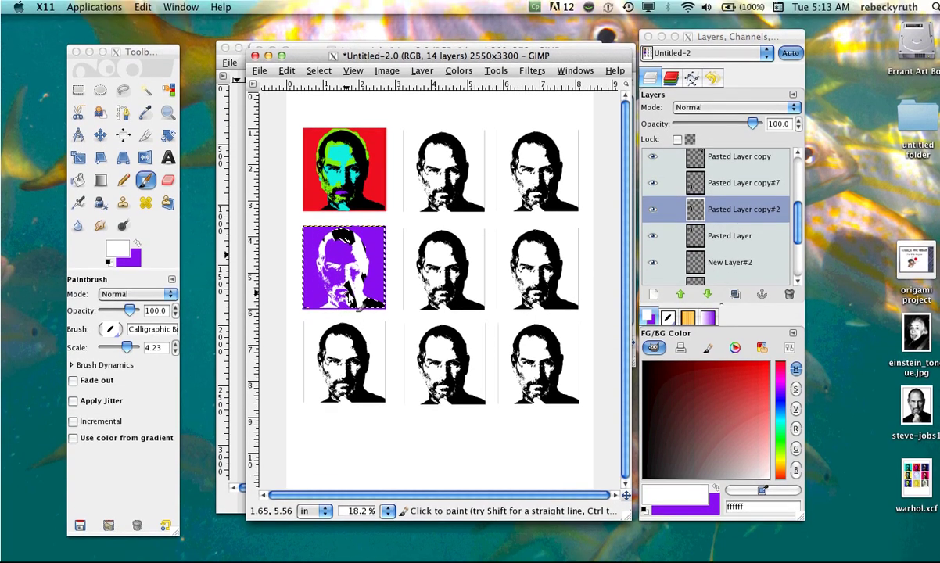
mouse_move(332, 272)
left_mouse_down()
mouse_move(356, 258)
mouse_move(360, 304)
left_mouse_up()
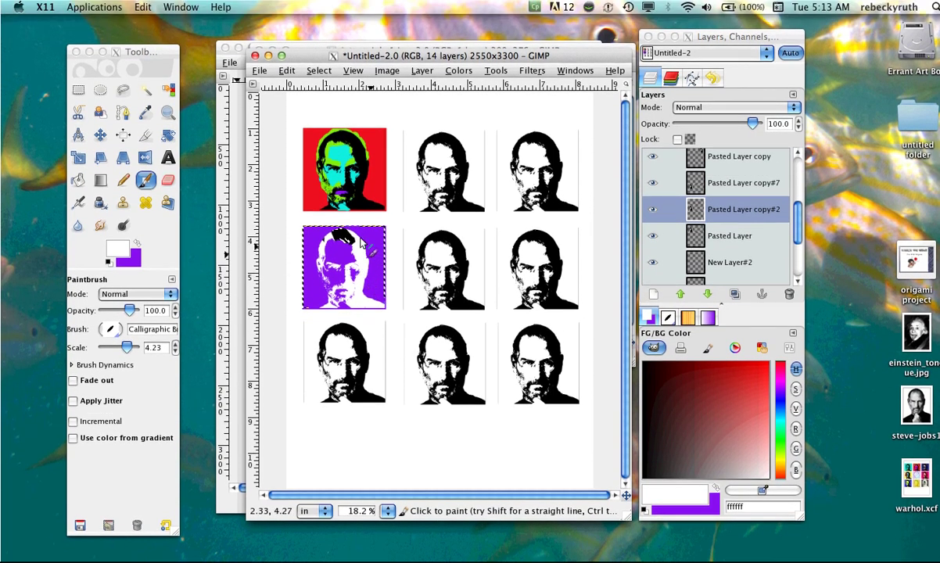
mouse_move(362, 244)
left_mouse_down()
mouse_move(336, 232)
mouse_move(357, 252)
mouse_move(329, 228)
mouse_move(335, 241)
mouse_move(322, 239)
mouse_move(322, 250)
mouse_move(337, 252)
mouse_move(345, 280)
left_mouse_up()
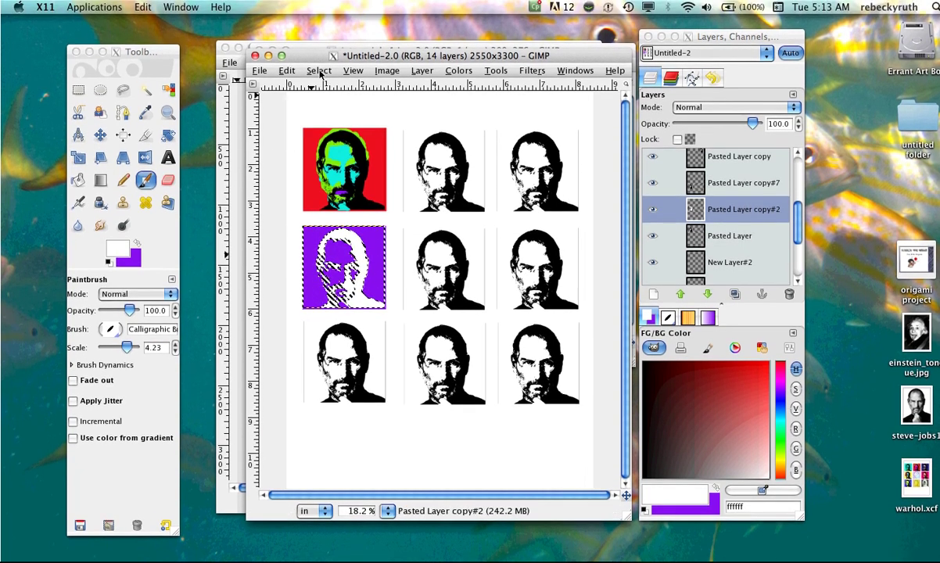
Step: Clear the selection with Select > None and make purple the foreground colour
left_click(319, 60)
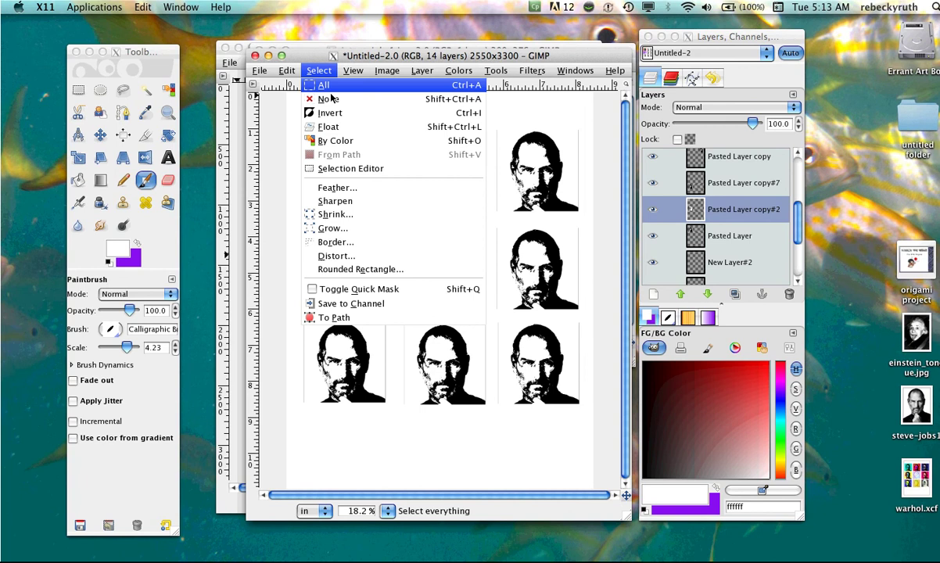
left_click(329, 99)
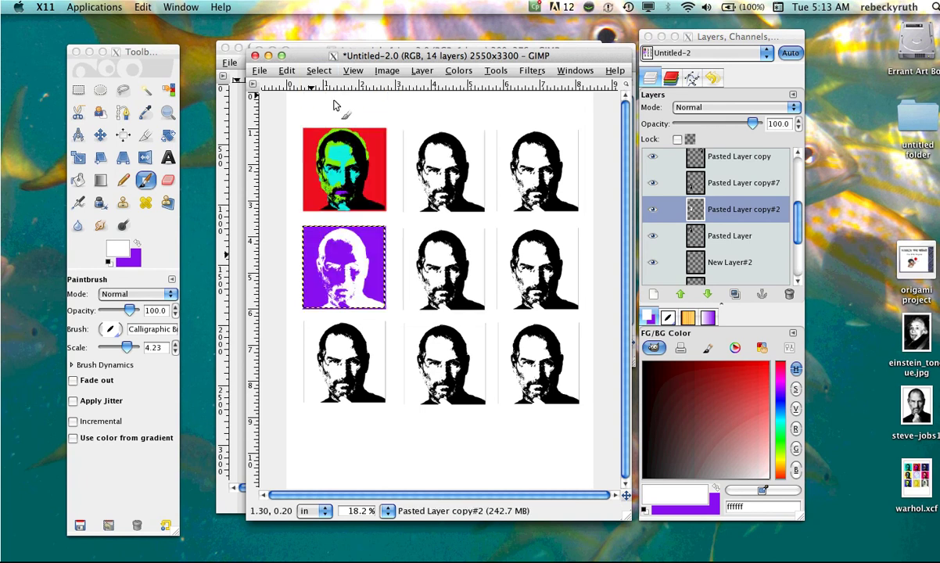
left_click(137, 244)
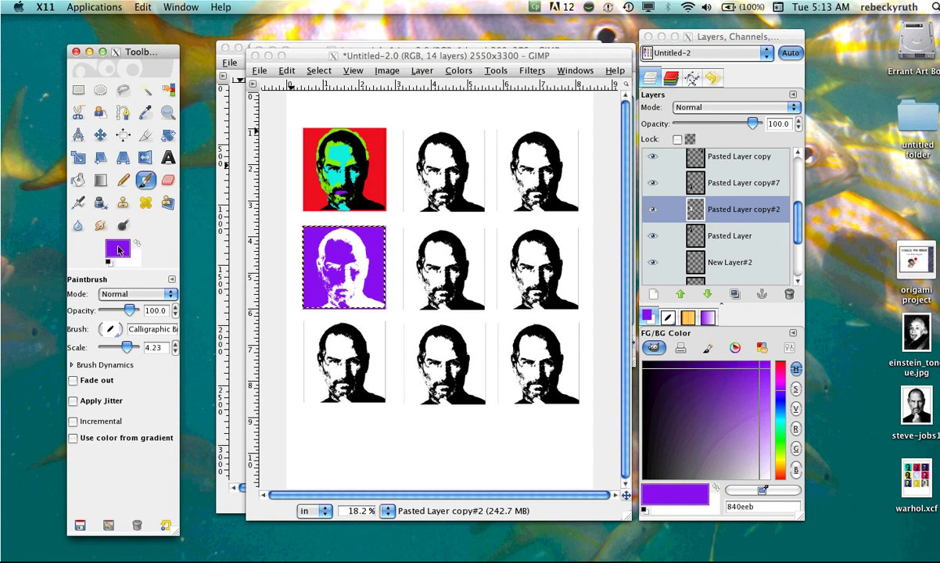
Step: Set the foreground colour to light blue 84b2eb and select New Layer#3 for painting
left_click(118, 250)
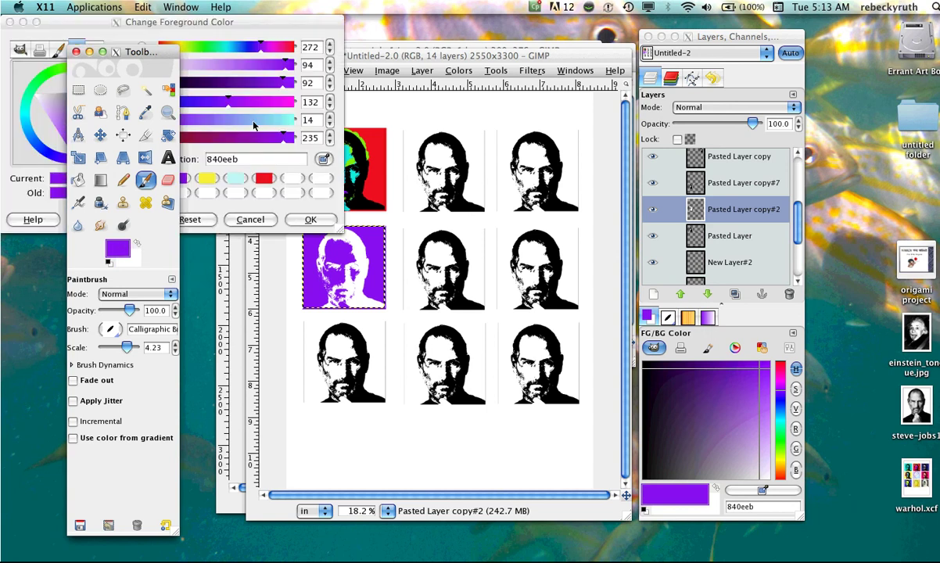
left_click(253, 125)
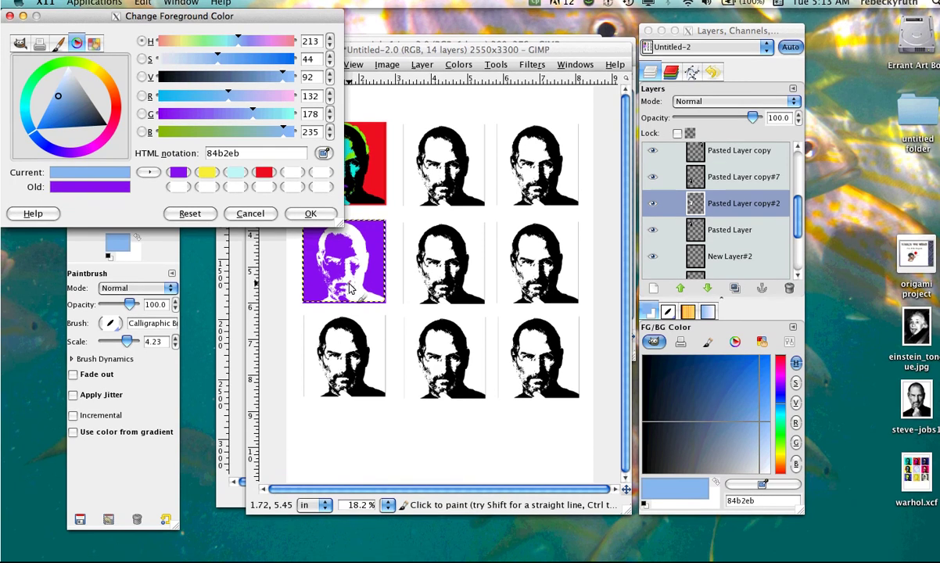
left_click(349, 288)
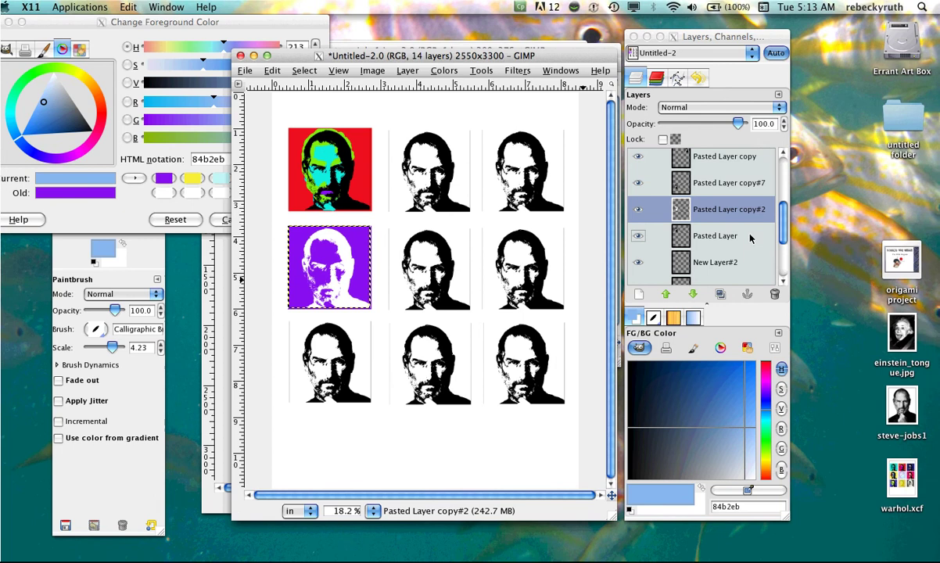
left_click(783, 231)
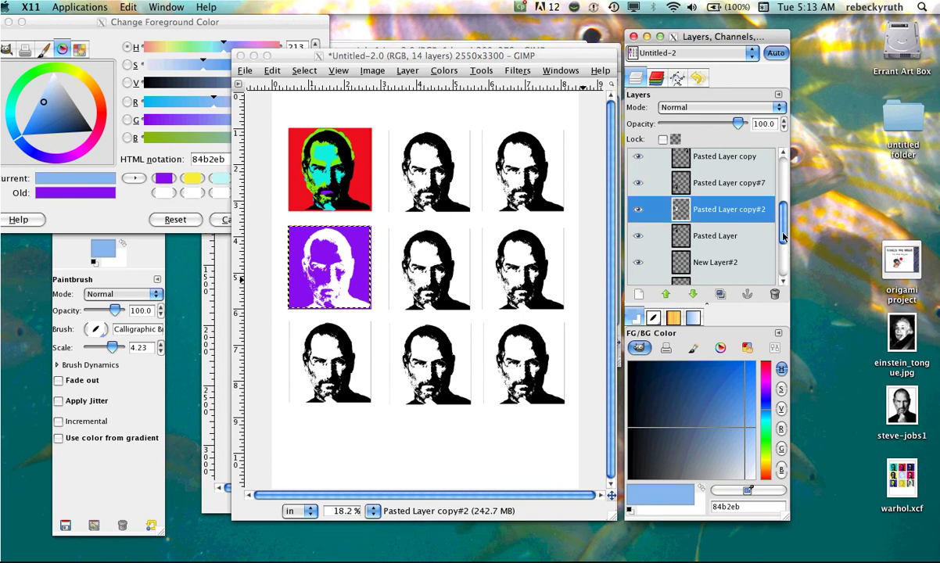
scroll(783, 237, "down", 4)
left_click(728, 220)
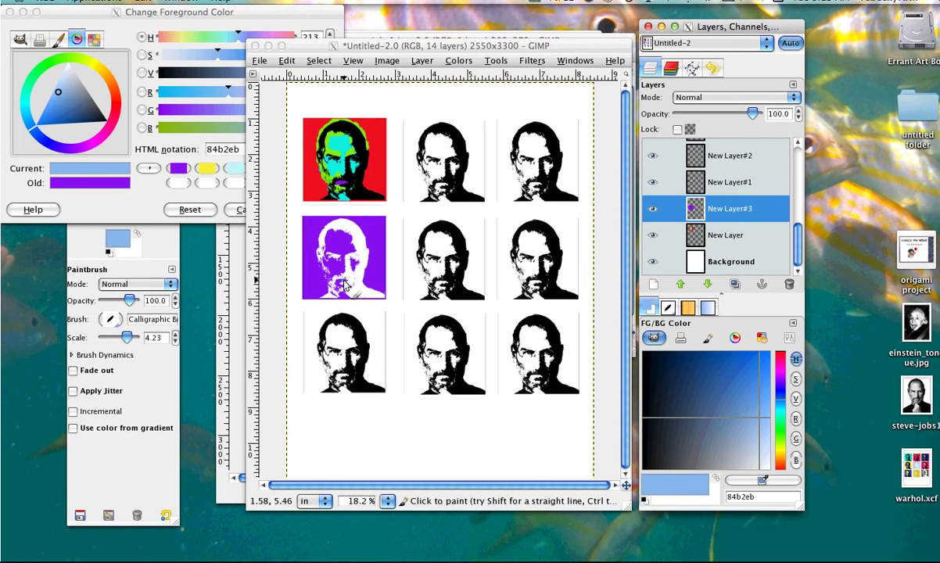
left_click(343, 286)
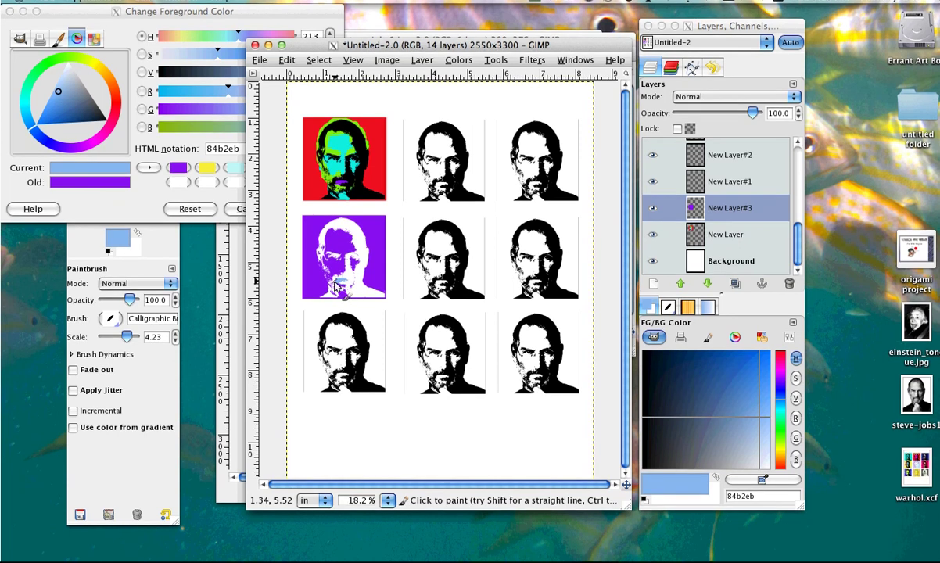
Step: Paint light-blue strokes over the purple portrait's chin, left cheek and top of the head
left_click_drag(342, 288, 357, 283)
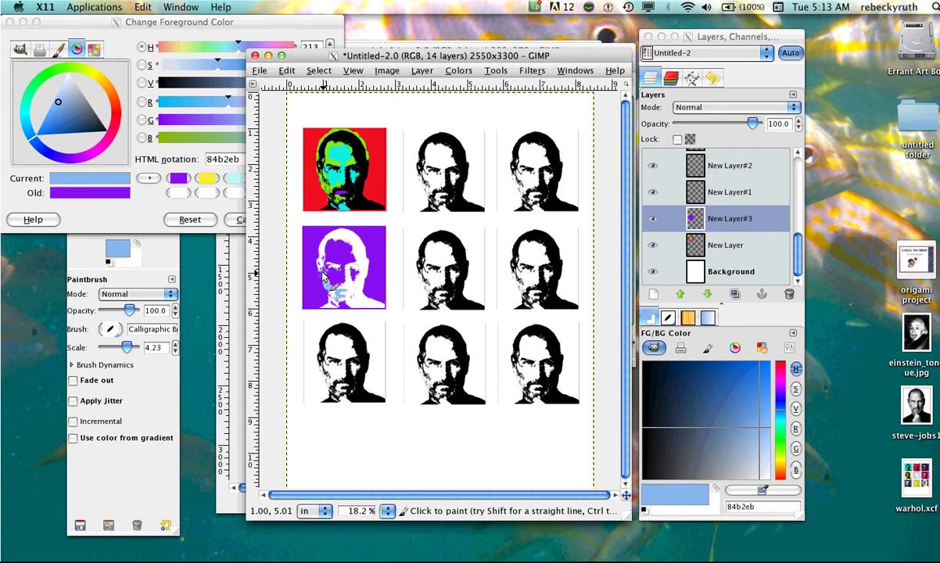
mouse_move(305, 239)
left_mouse_down()
mouse_move(333, 292)
mouse_move(341, 280)
mouse_move(355, 297)
left_mouse_up()
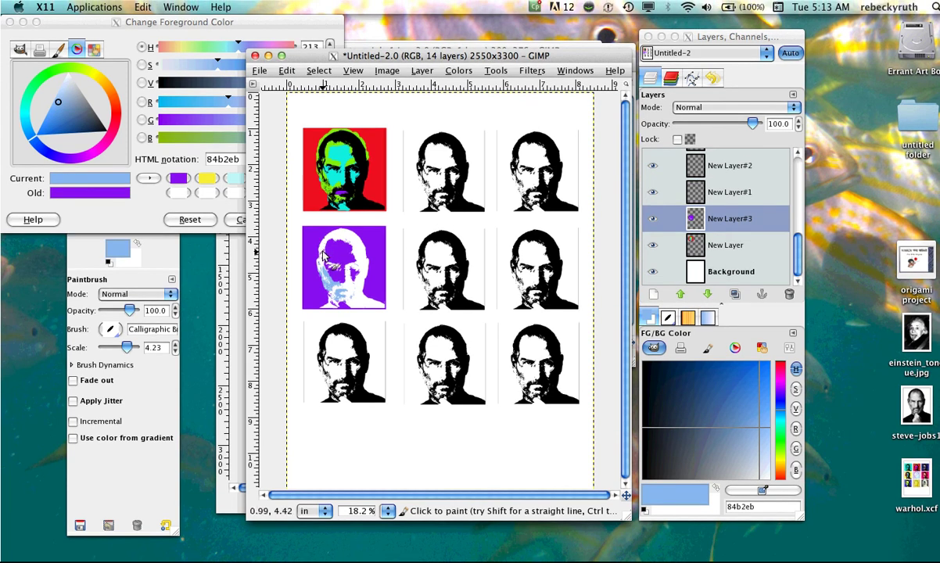
mouse_move(323, 246)
left_mouse_down()
mouse_move(345, 230)
mouse_move(363, 245)
mouse_move(366, 257)
mouse_move(349, 234)
mouse_move(341, 240)
mouse_move(363, 261)
mouse_move(366, 290)
mouse_move(344, 248)
mouse_move(333, 244)
mouse_move(320, 269)
mouse_move(312, 252)
mouse_move(342, 276)
left_mouse_up()
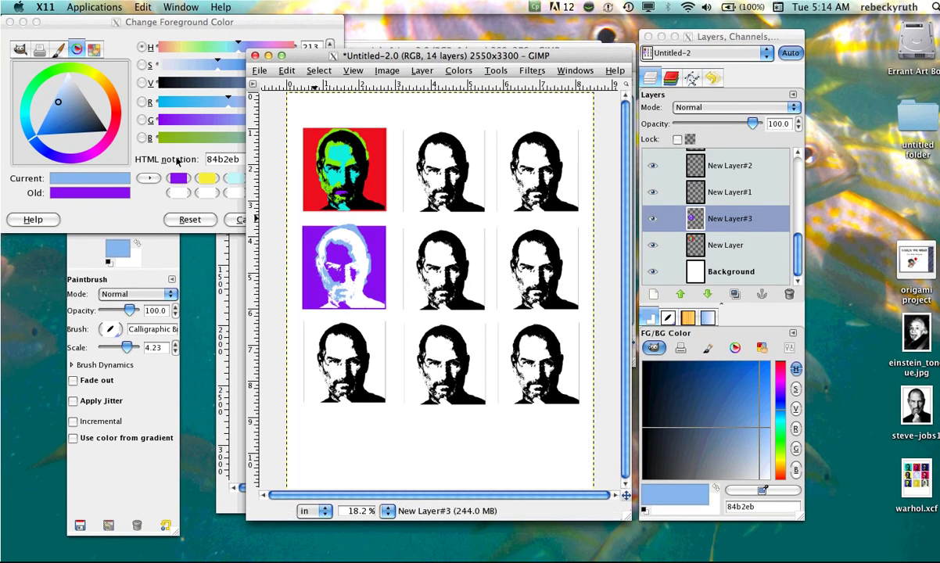
Step: Switch to yellow f4ed32 and paint across the purple portrait's brow and dab its chin
left_click(205, 179)
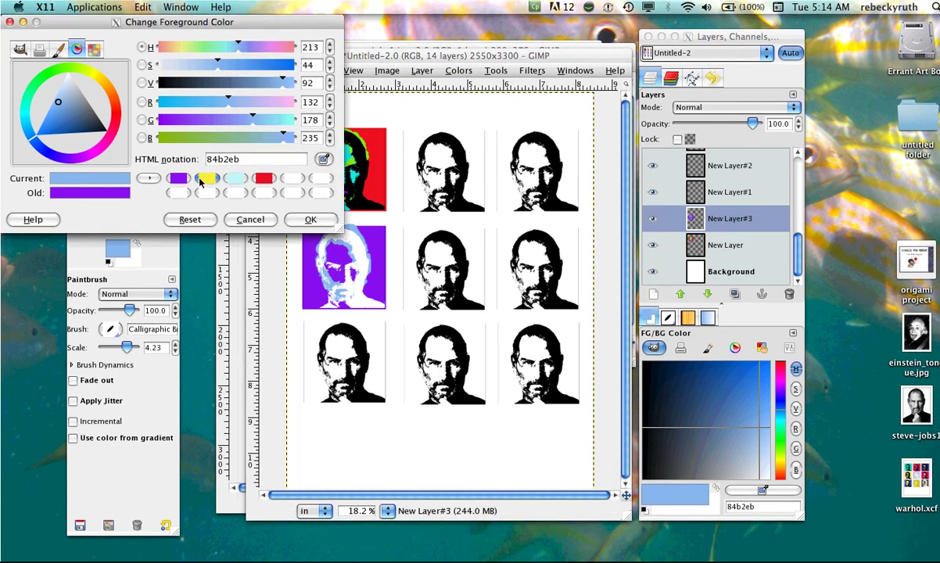
left_click(205, 179)
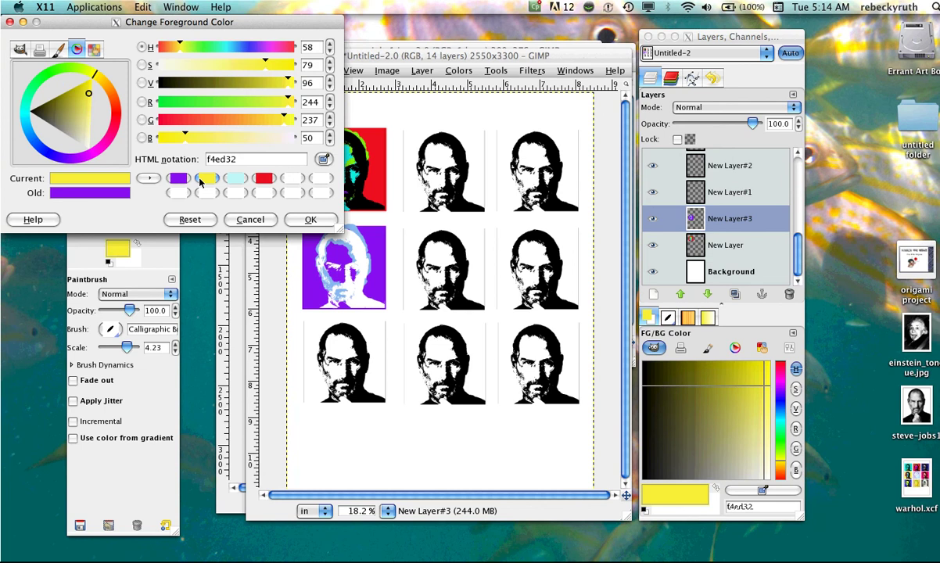
left_click(340, 267)
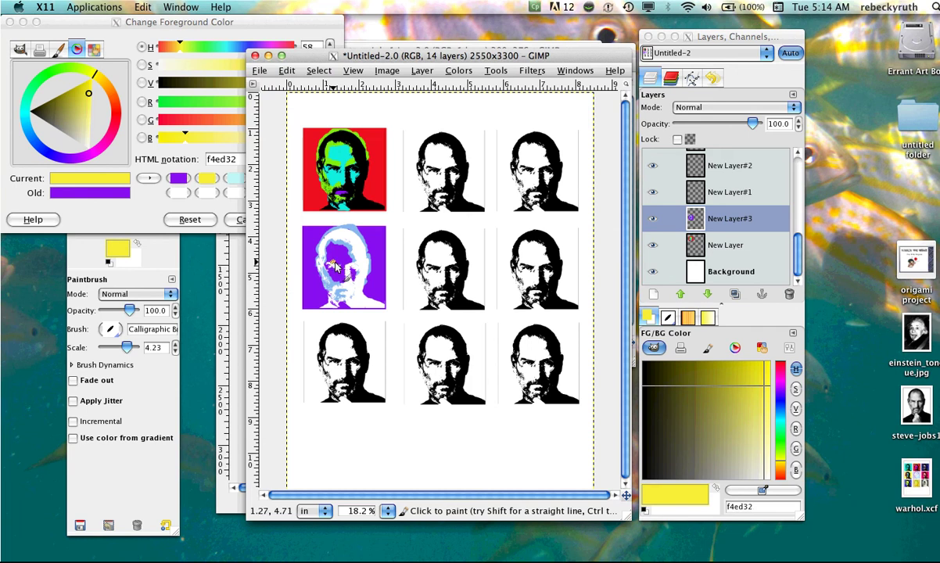
left_click_drag(332, 265, 358, 262)
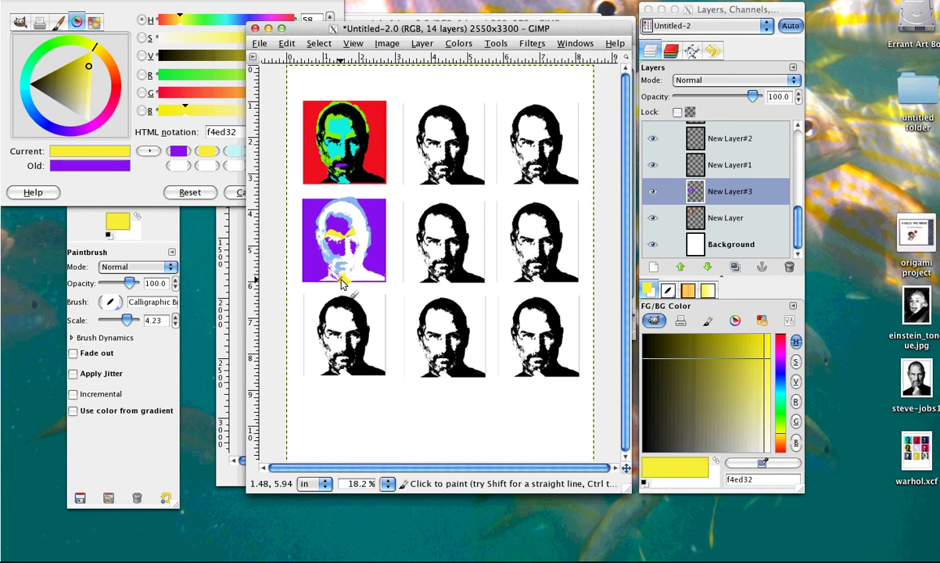
left_click(341, 280)
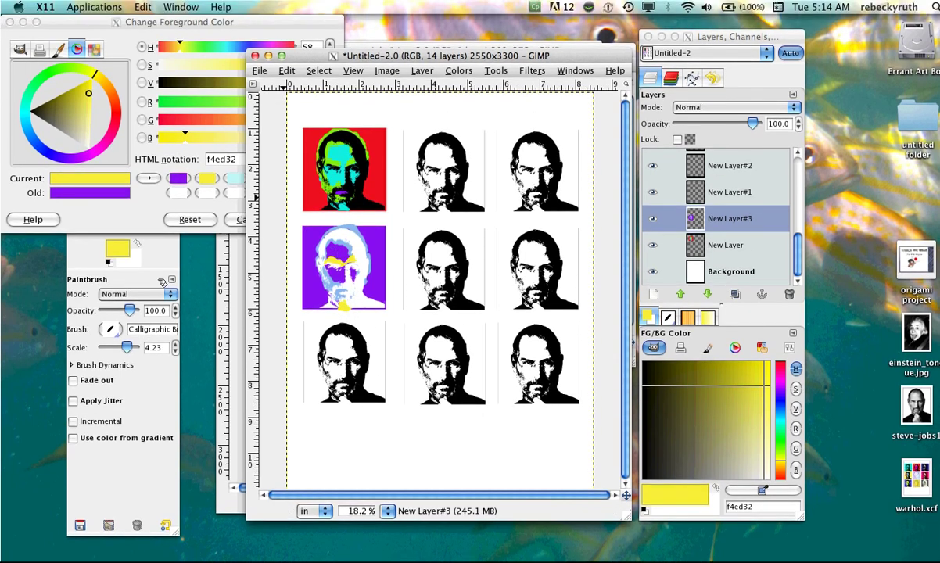
Step: Select the Eraser tool and drag the Untitled-2 window aside to reveal steve-jobs1.jpg
left_click(160, 251)
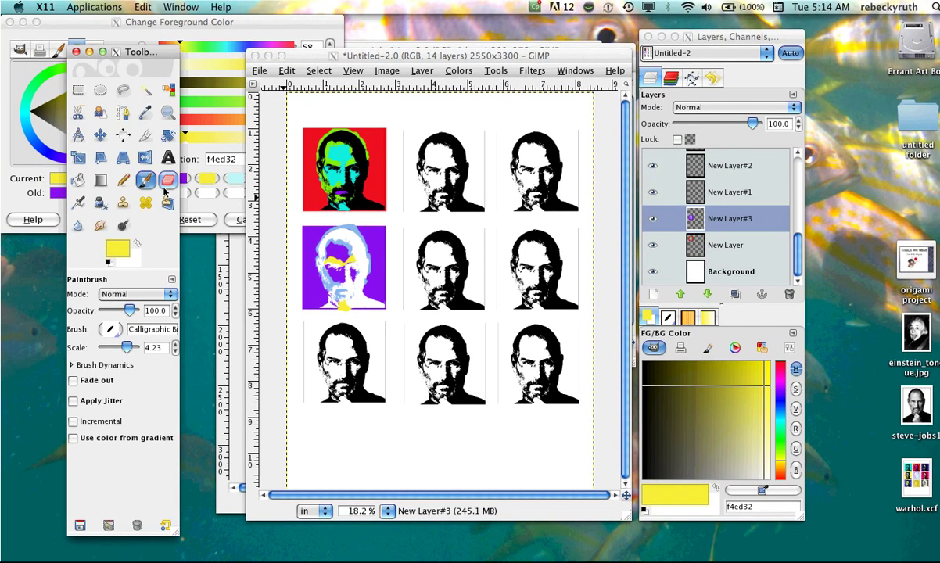
left_click(168, 181)
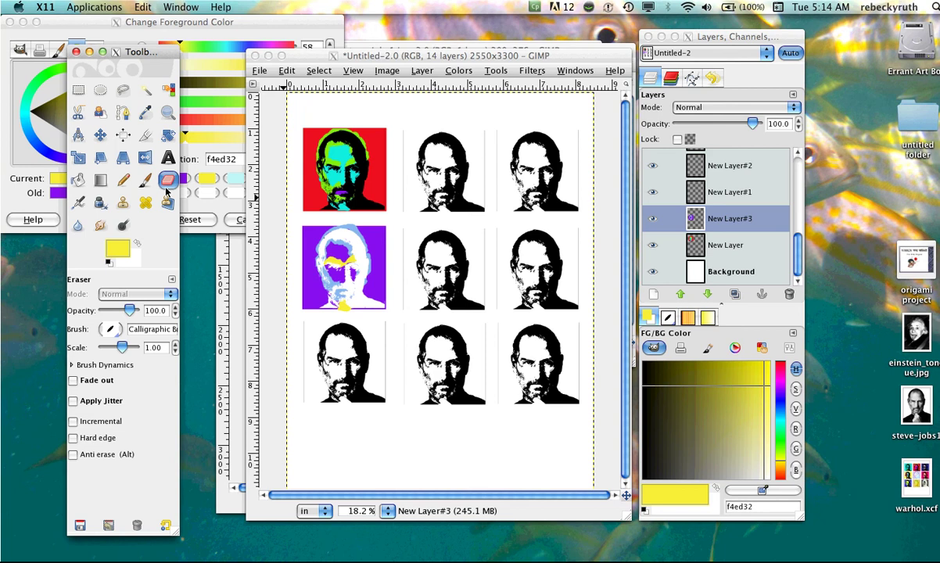
left_click(356, 228)
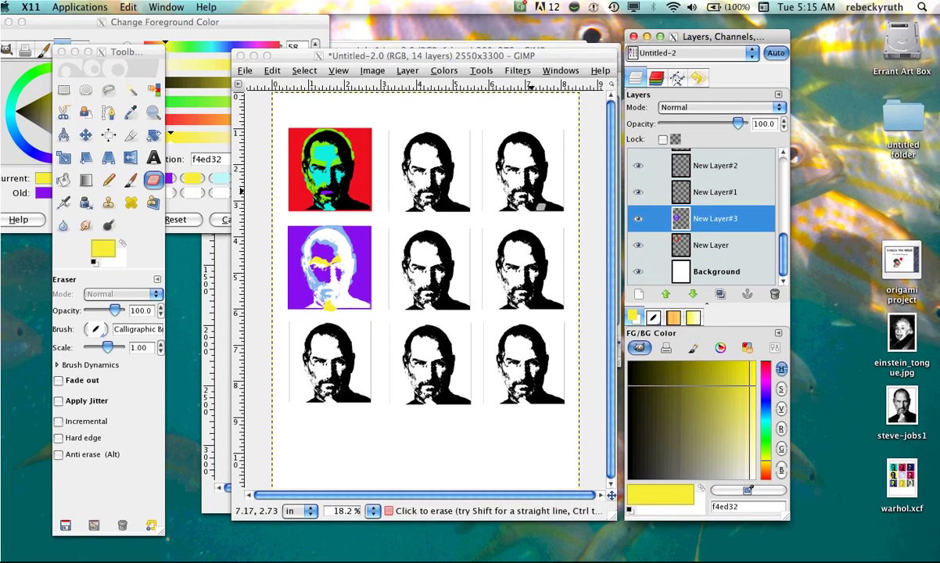
left_click(423, 56)
left_click_drag(423, 56, 353, 305)
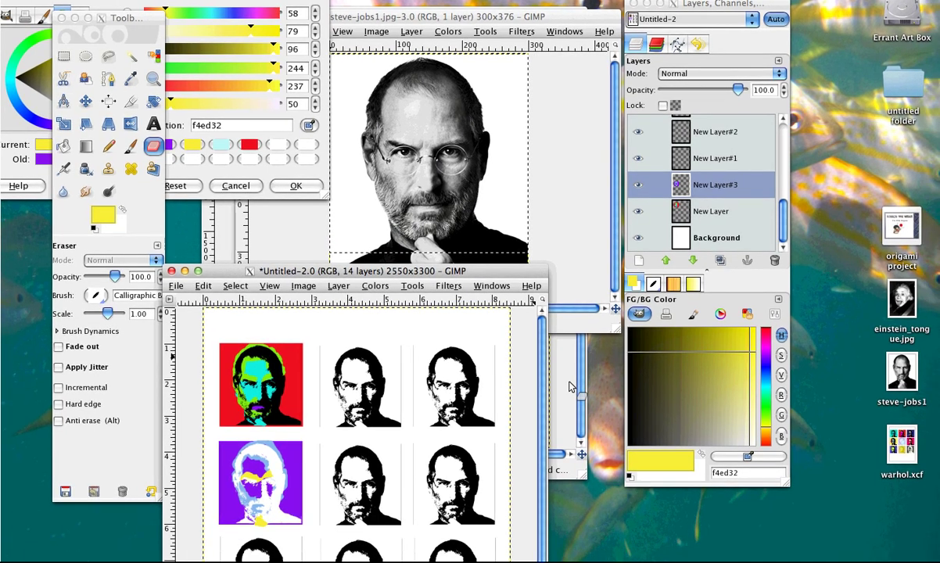
Step: Raise the finished warhol.xcf example, nudge it down, then browse and close the File menu
left_click(569, 387)
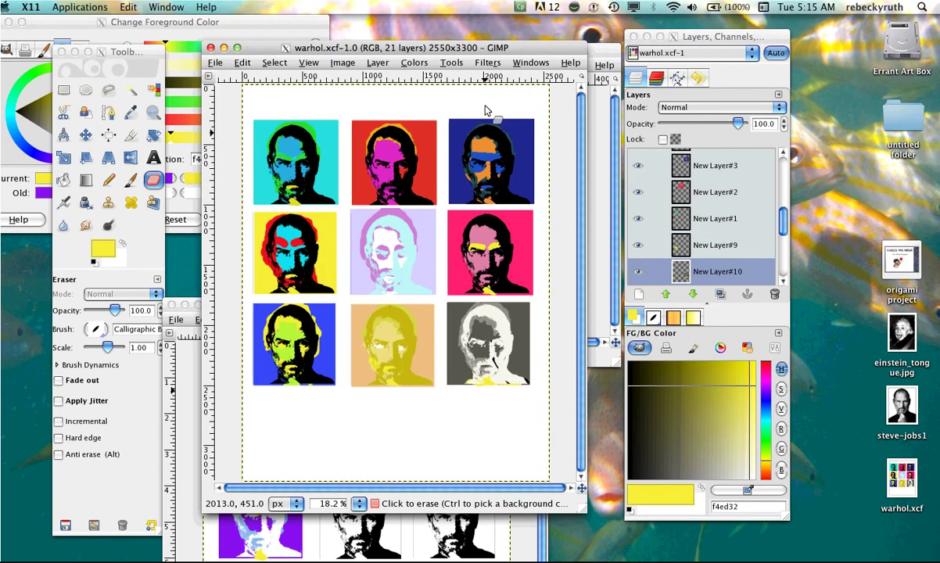
left_click_drag(455, 49, 455, 63)
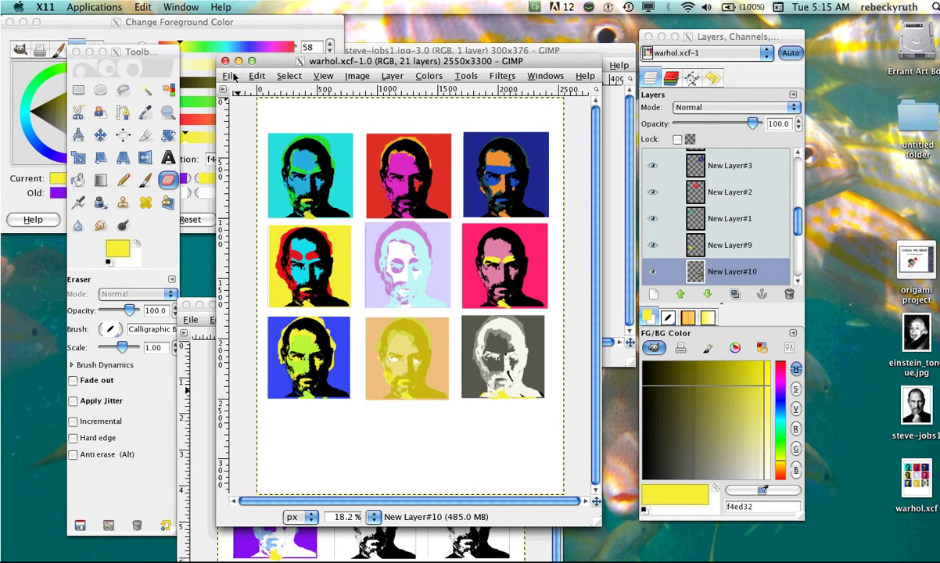
left_click(219, 76)
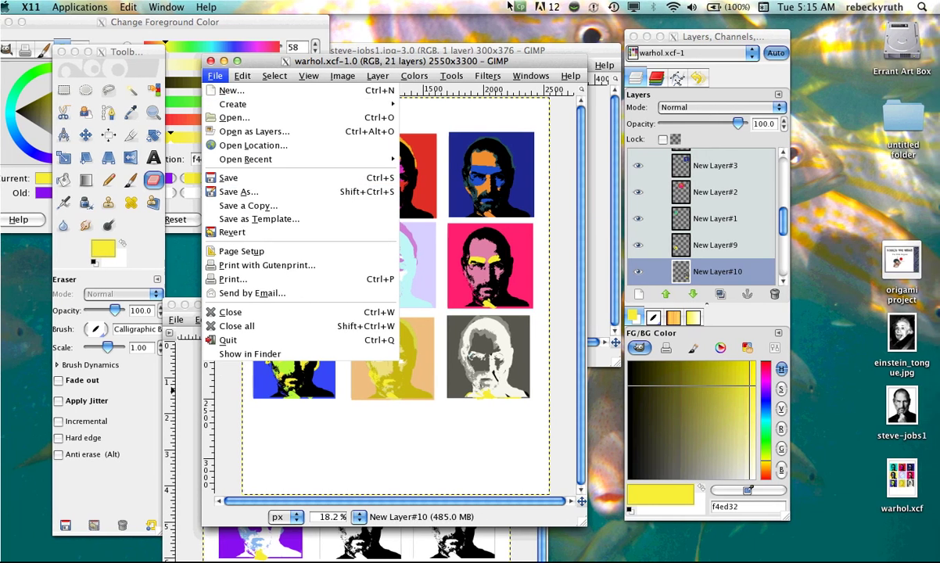
key("Right")
key("Right")
key("Right")
key("Right")
key("Right")
key("Left")
key("Left")
key("Left")
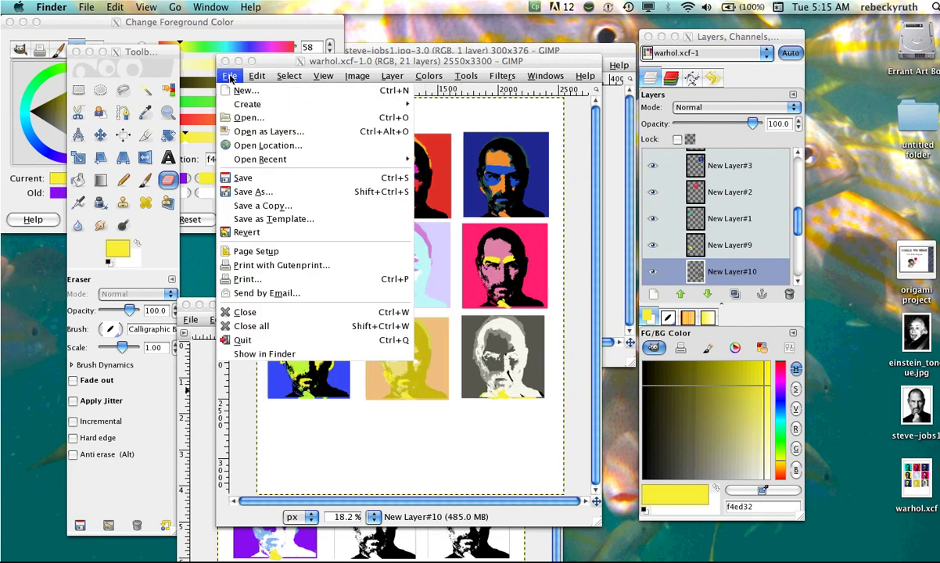
key("Escape")
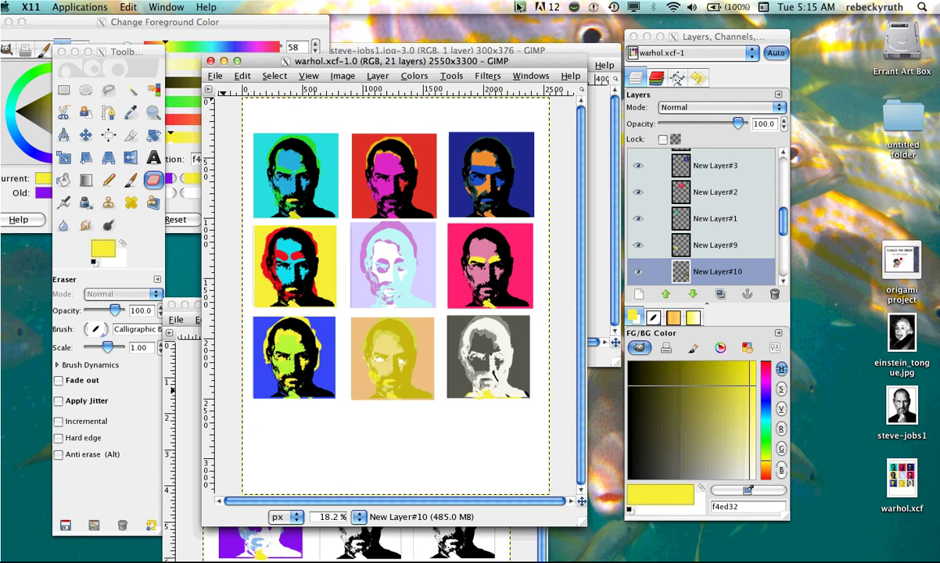